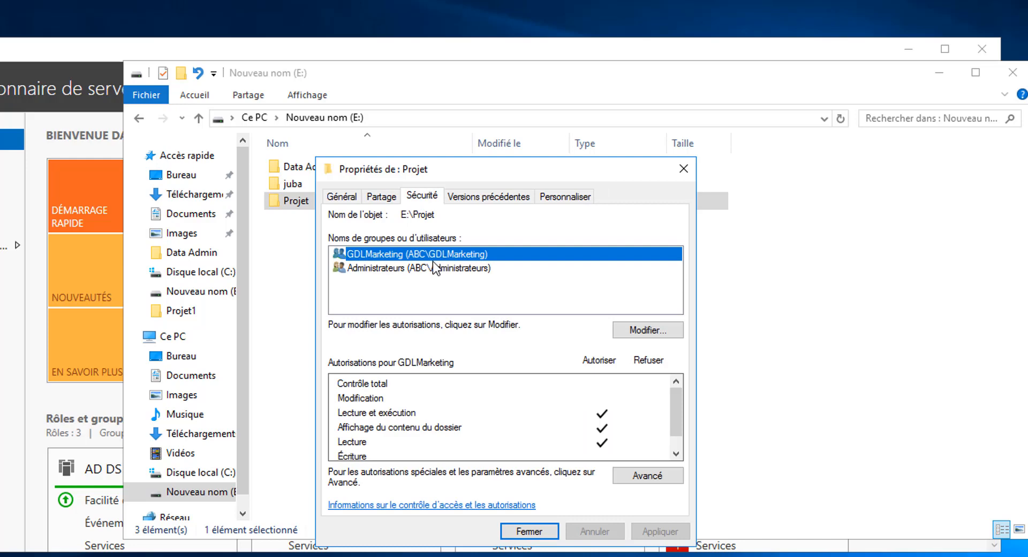
# Step: Grant the GDLMarketing group full control (Contrôle total) over the Projet folder, apply the change and close the folder's properties
pyautogui.click(630, 330)
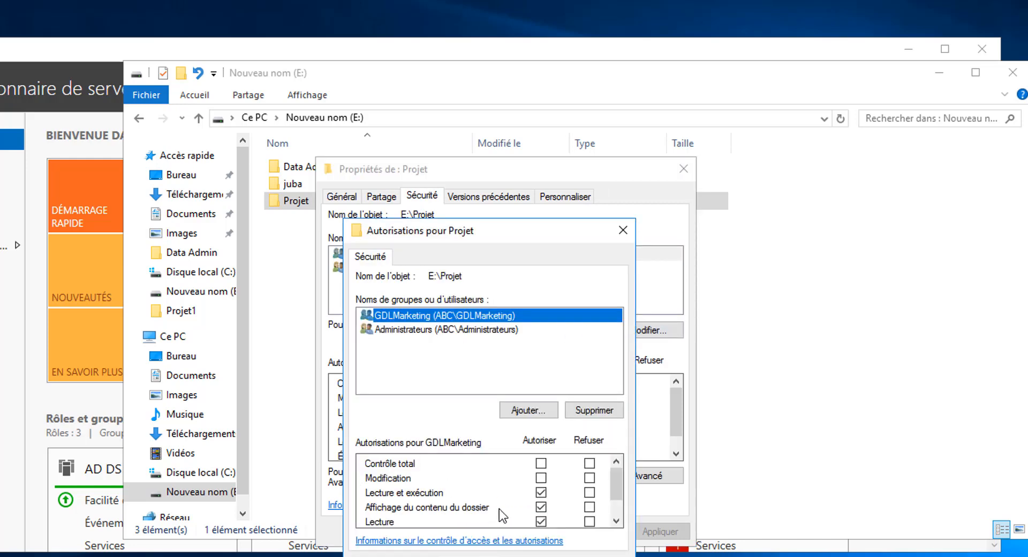
pyautogui.moveTo(474, 231); pyautogui.dragTo(498, 140)
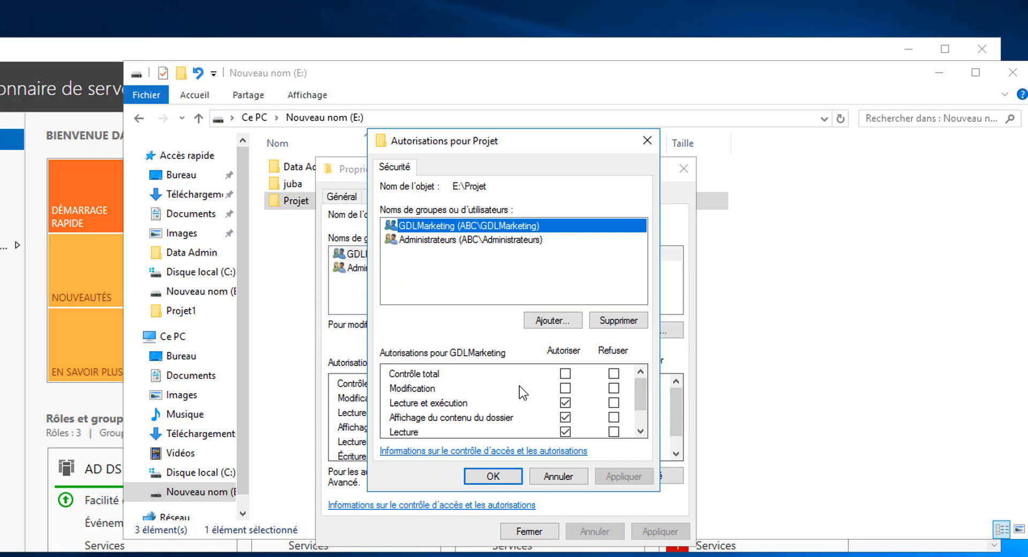
pyautogui.click(565, 374)
pyautogui.click(624, 476)
pyautogui.click(504, 478)
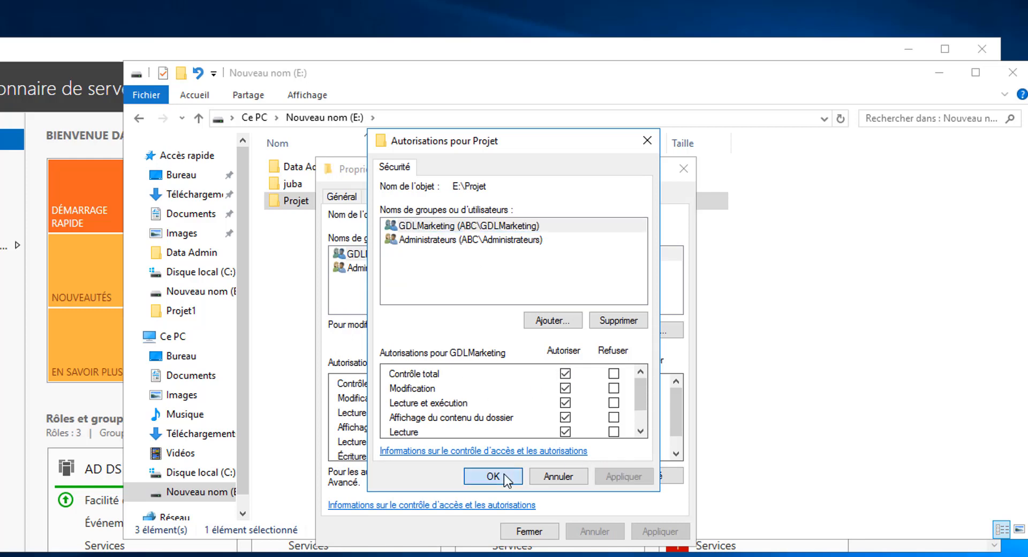
pyautogui.click(529, 531)
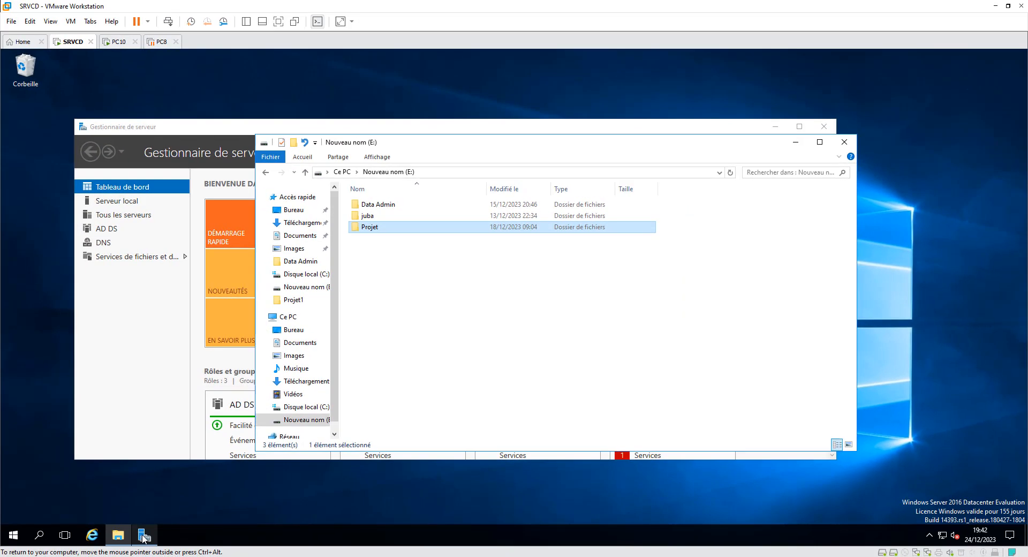
# Step: Examine the members of the GDLMarketing group in Active Directory Users and Computers, then close the console
pyautogui.click(145, 535)
pyautogui.click(756, 154)
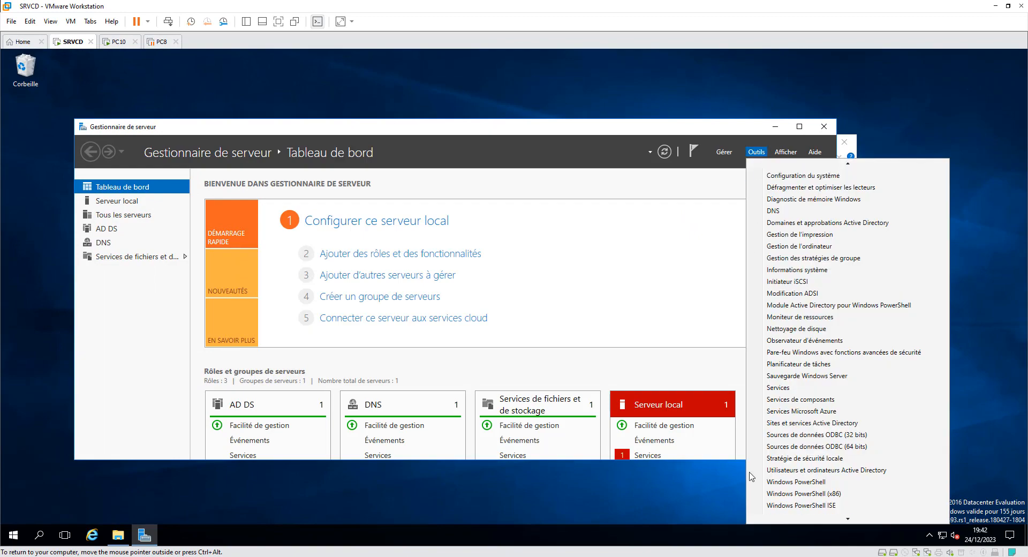
pyautogui.click(806, 471)
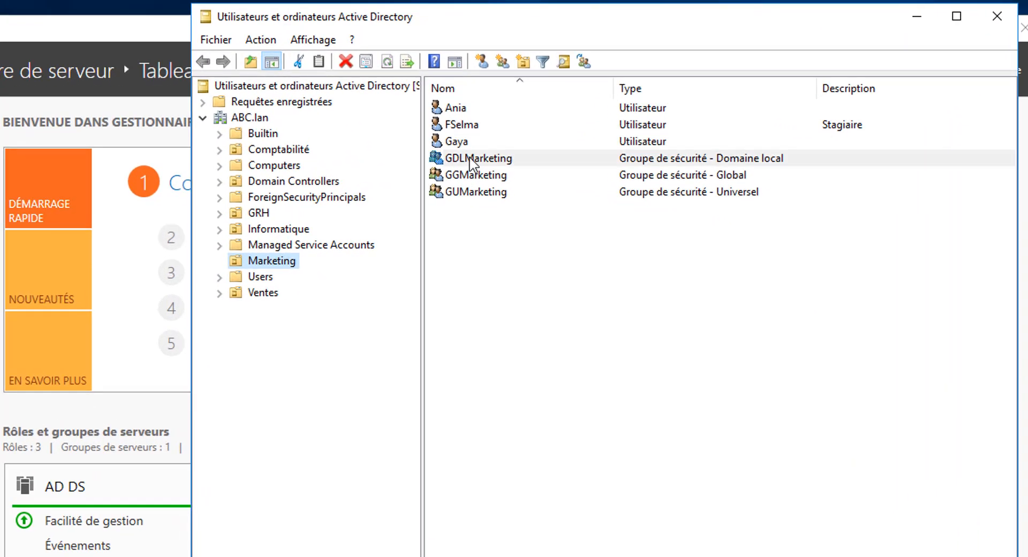
pyautogui.doubleClick(470, 159)
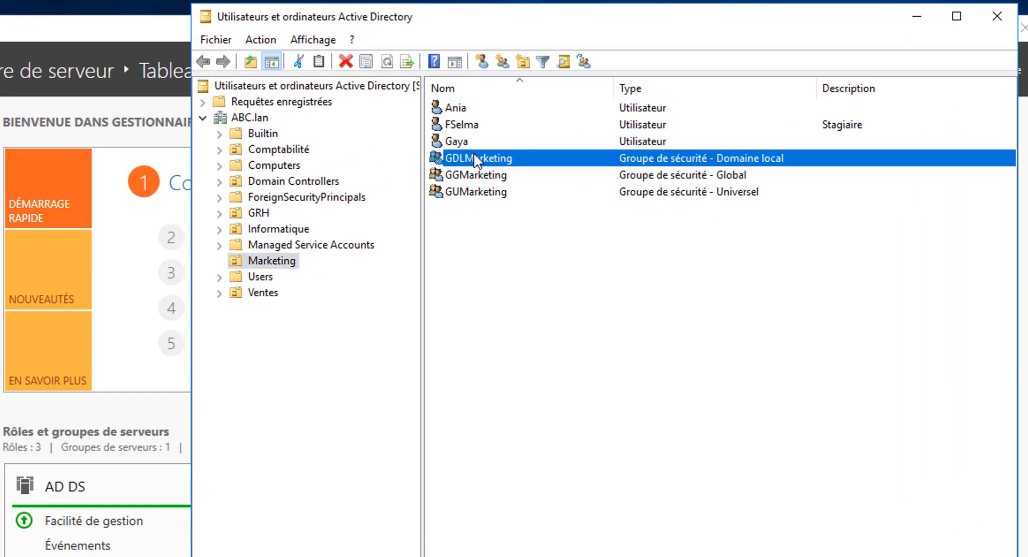
pyautogui.click(475, 171)
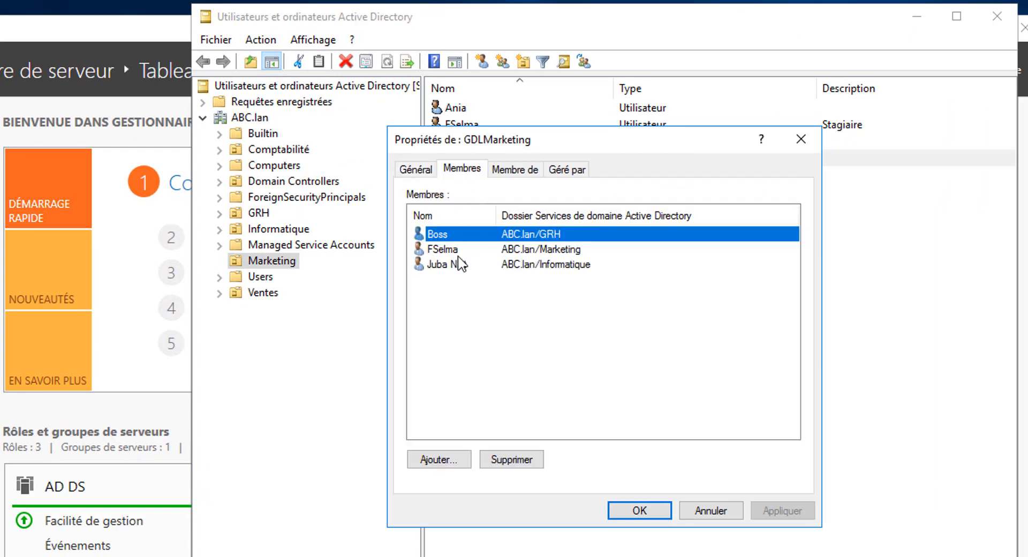
pyautogui.click(434, 265)
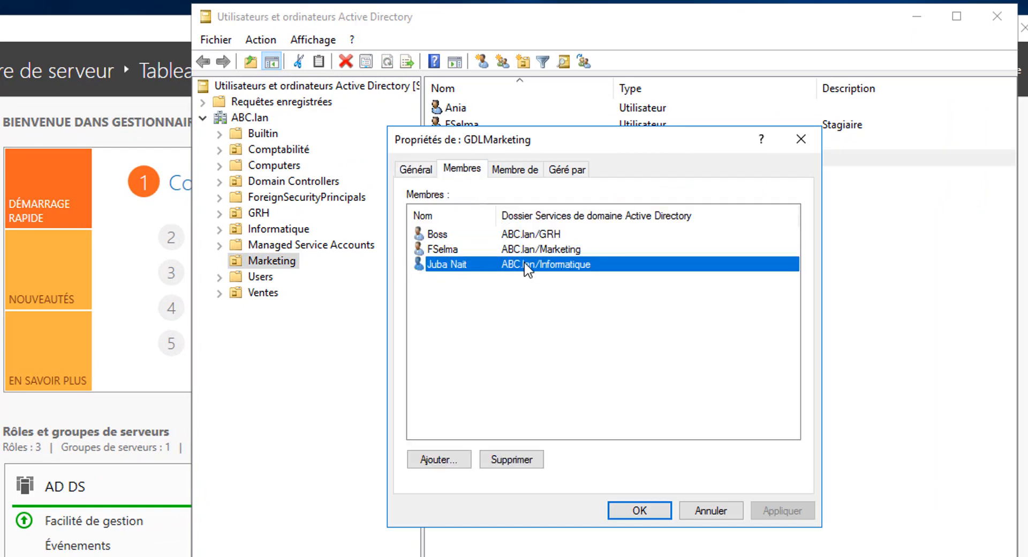
pyautogui.click(620, 513)
pyautogui.click(998, 16)
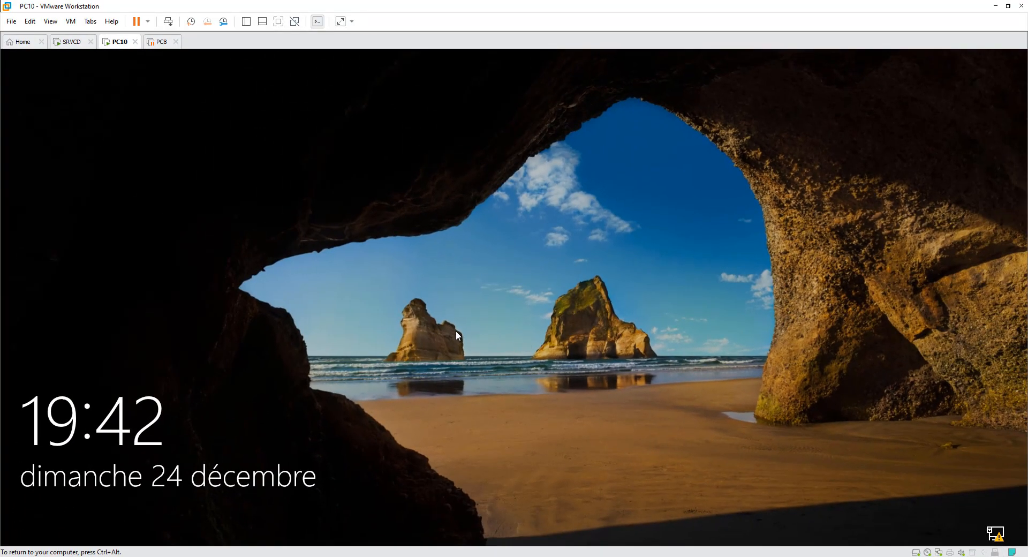
# Step: Sign in to the PC10 virtual machine with the domain account's password
pyautogui.click(497, 351)
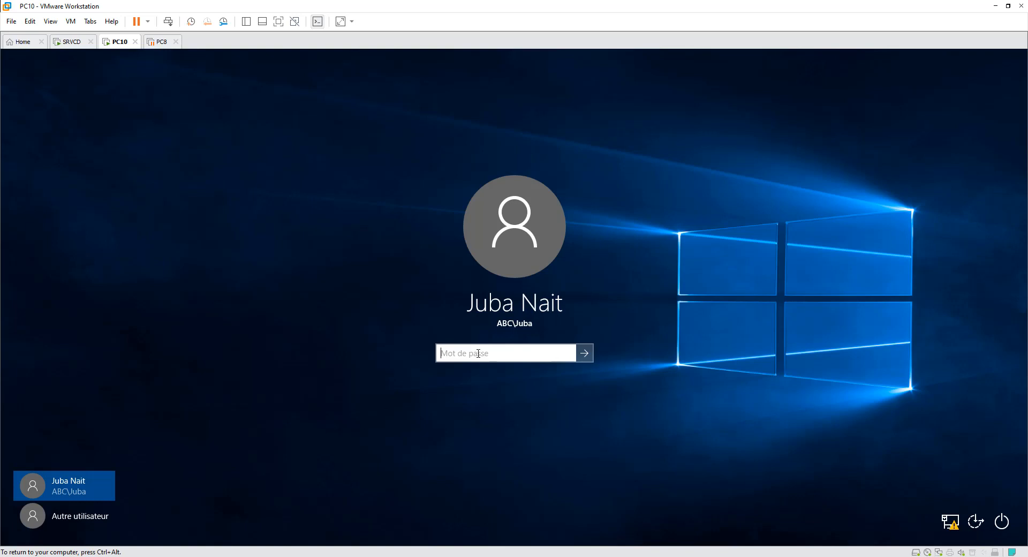
pyautogui.write('P')
pyautogui.press('Return')
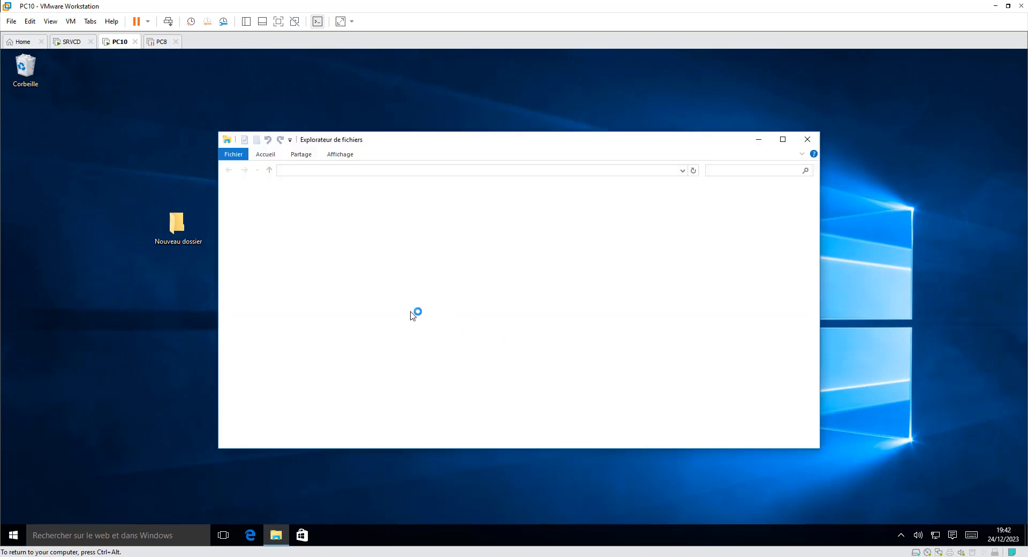
# Step: Browse the network to the SRVCD server and open its Projet share
pyautogui.click(258, 341)
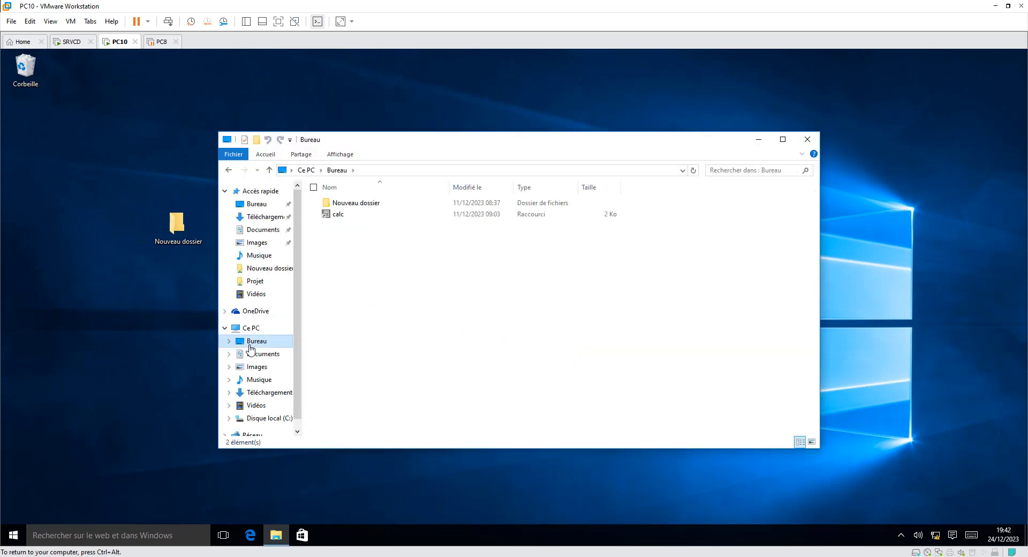
pyautogui.scroll(-1, 297, 412)
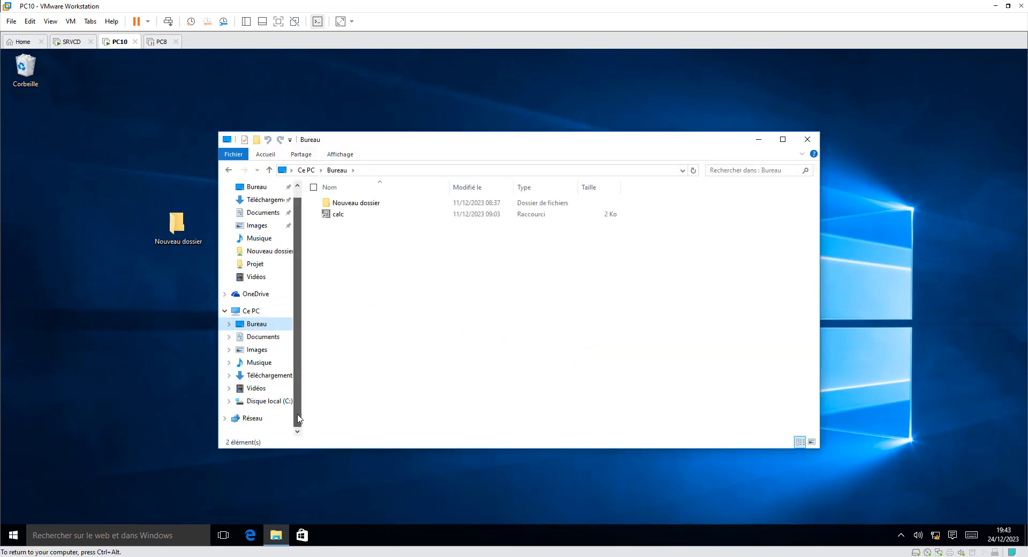
pyautogui.click(251, 419)
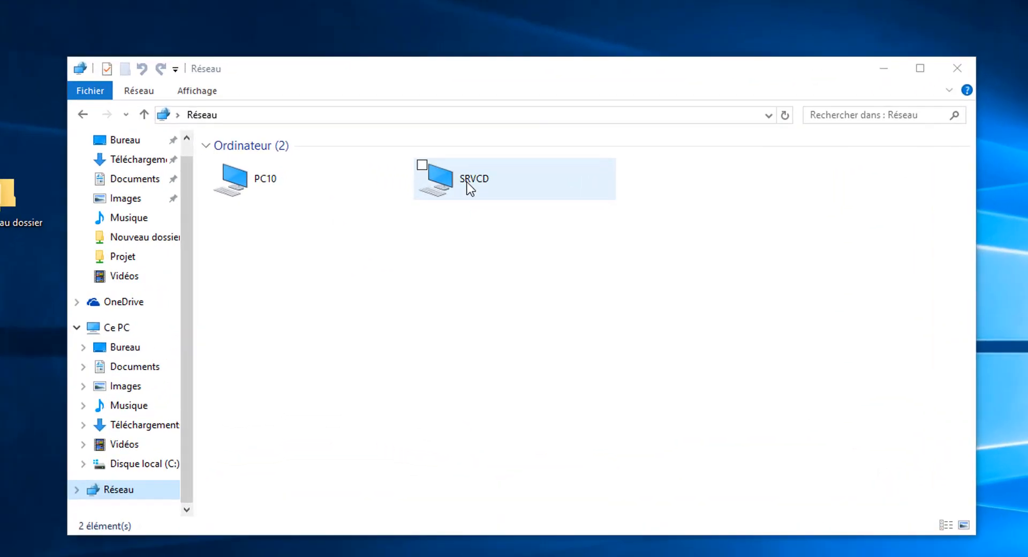
pyautogui.doubleClick(467, 182)
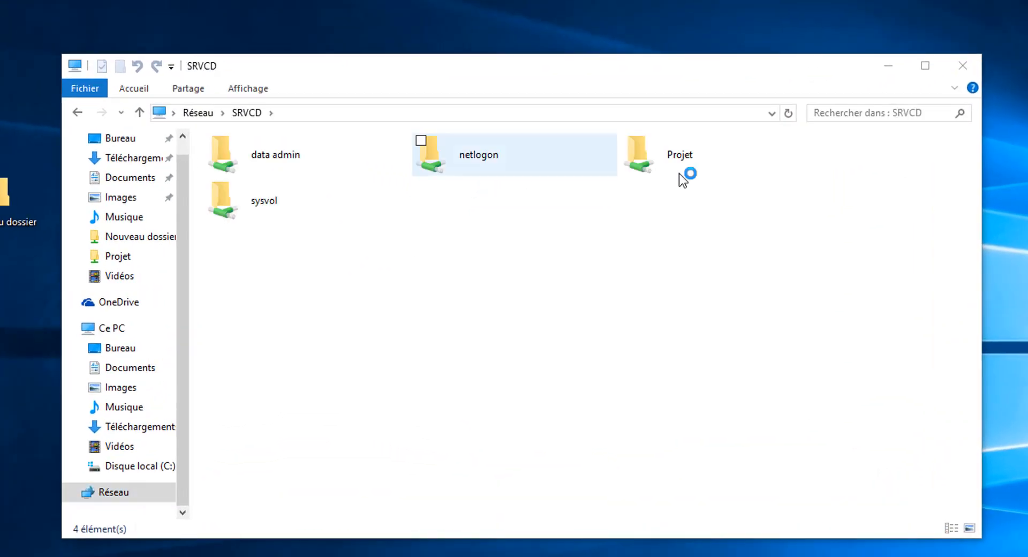
pyautogui.doubleClick(663, 158)
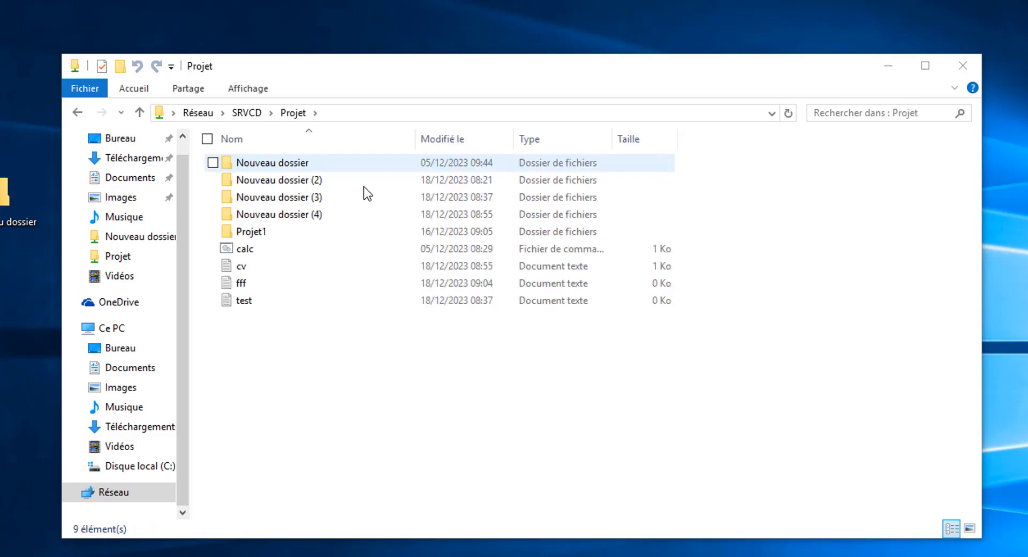
# Step: Permanently delete the text file test and the folder Nouveau dossier (2) from the Projet share
pyautogui.click(245, 301)
pyautogui.press('Delete')
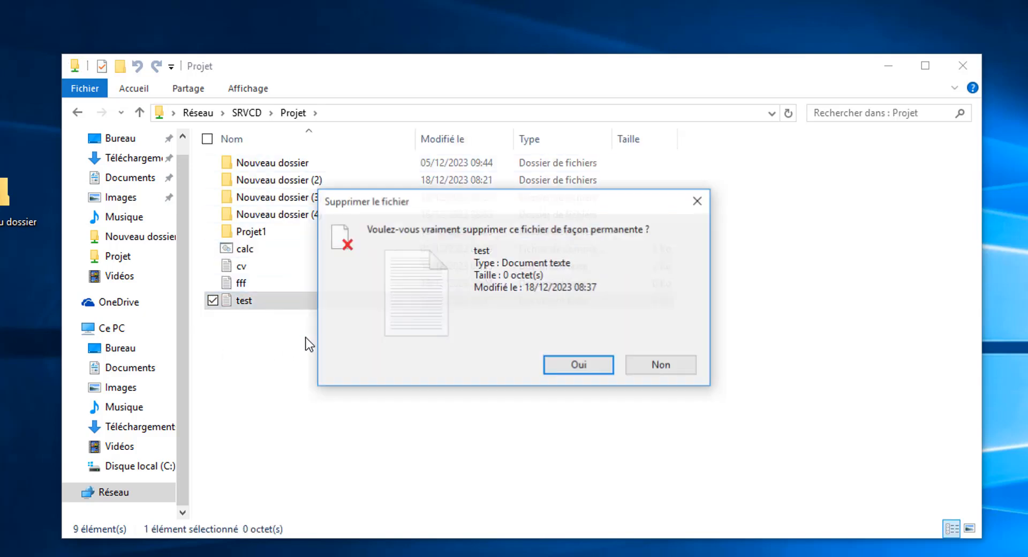
pyautogui.click(581, 366)
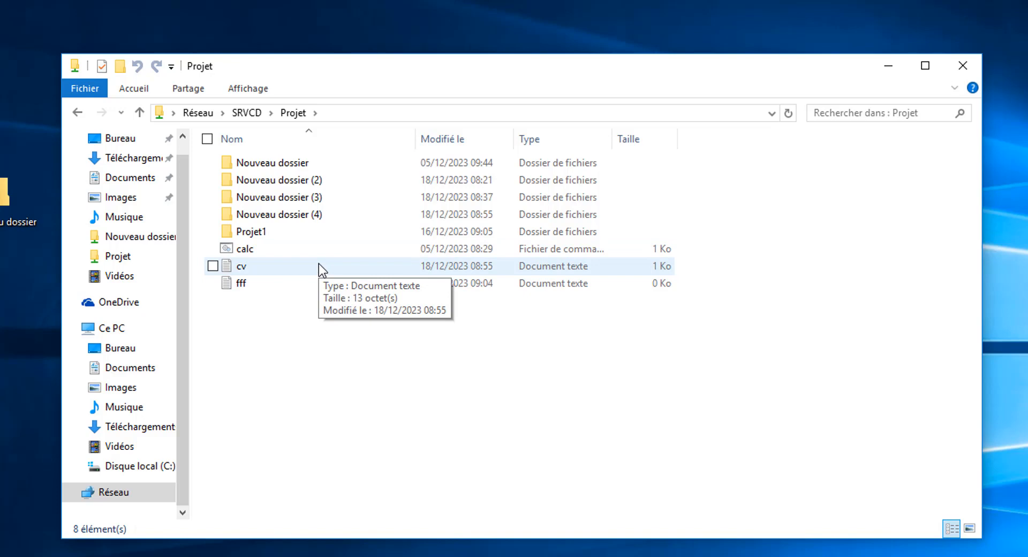
pyautogui.click(297, 179)
pyautogui.press('Delete')
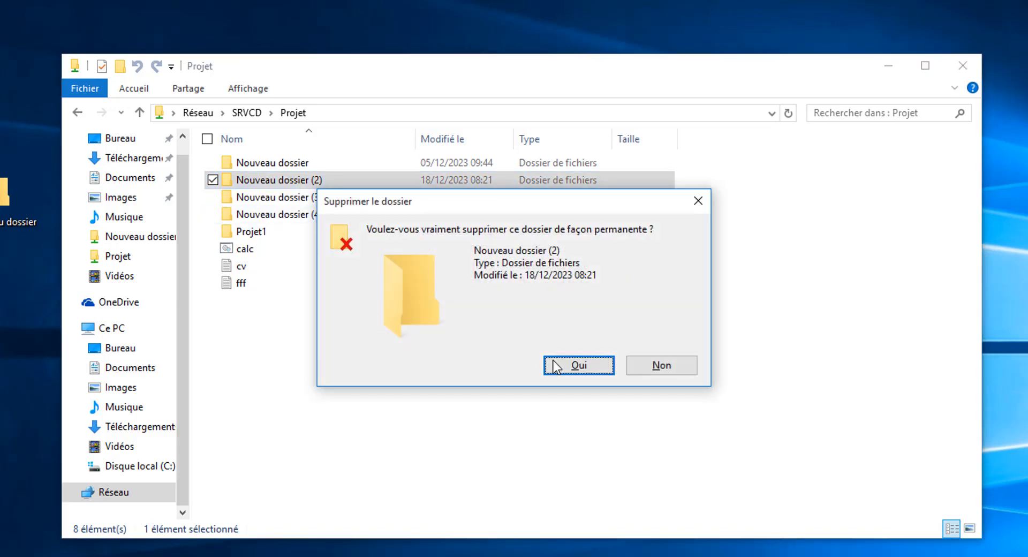
pyautogui.press('Return')
# Step: Create a new text document named rrr in the Projet share
pyautogui.rightClick(257, 324)
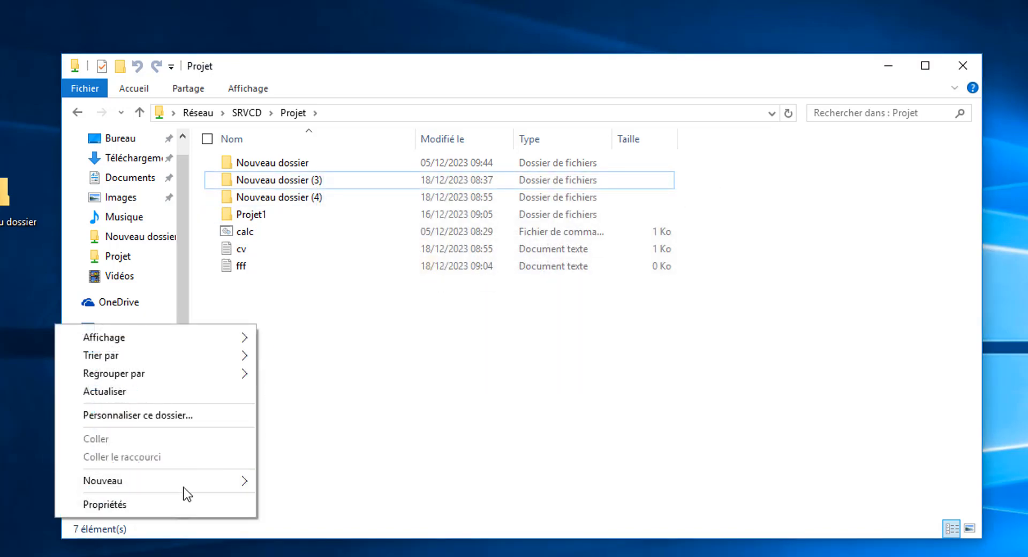
pyautogui.moveTo(214, 485)
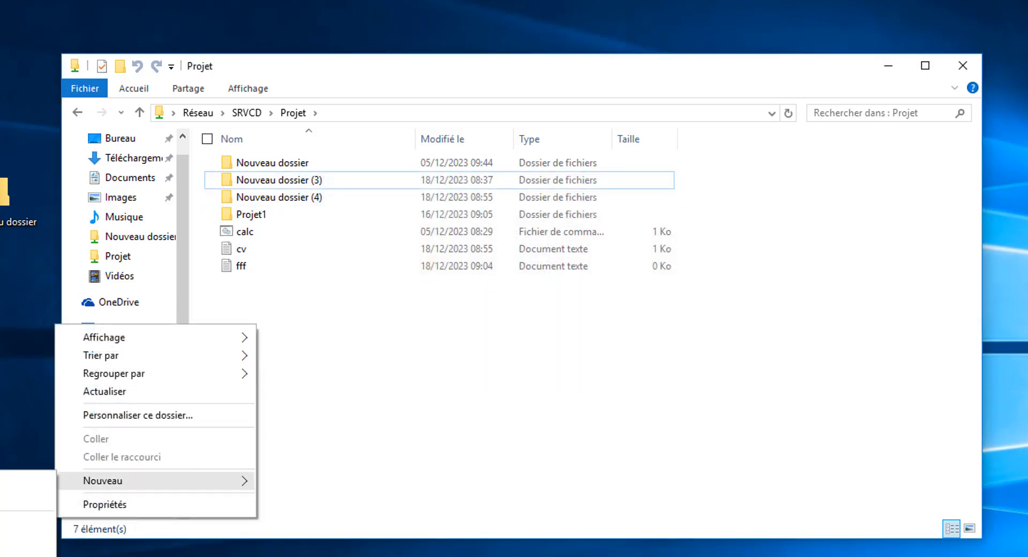
pyautogui.click(28, 554)
pyautogui.write('rrr')
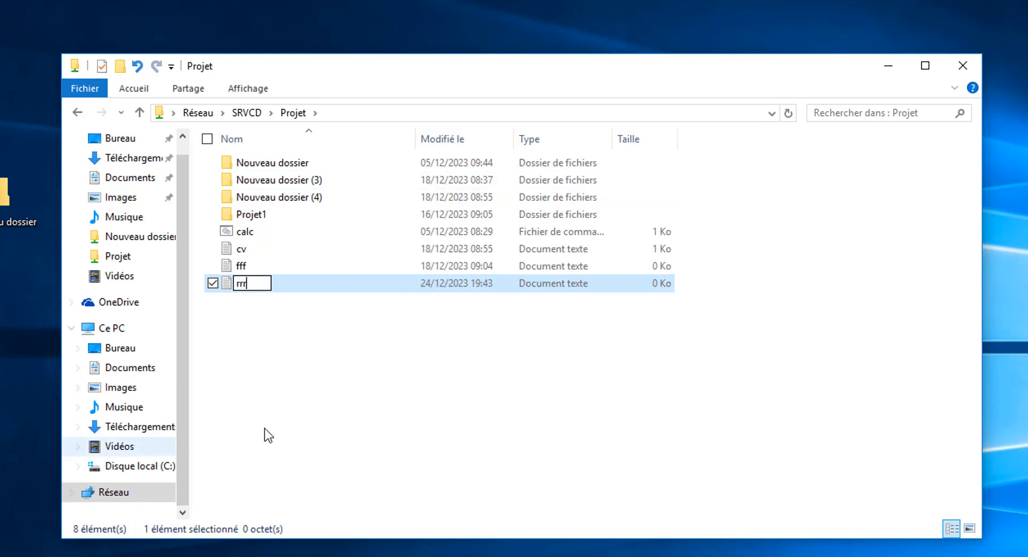
pyautogui.click(289, 404)
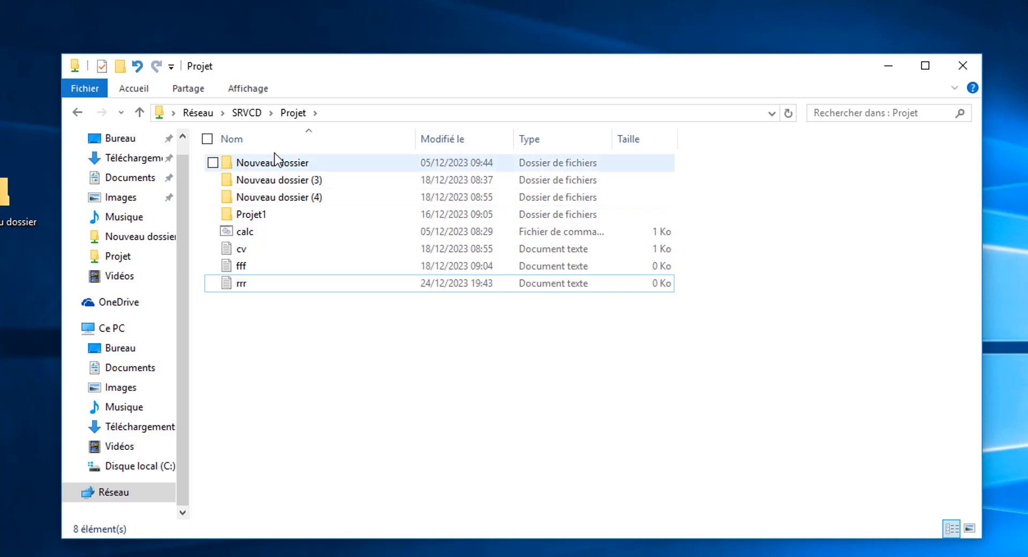
# Step: Add the Boss account to the security permissions of Nouveau dossier in the Projet share and allow it Modification
pyautogui.click(288, 169)
pyautogui.rightClick(288, 168)
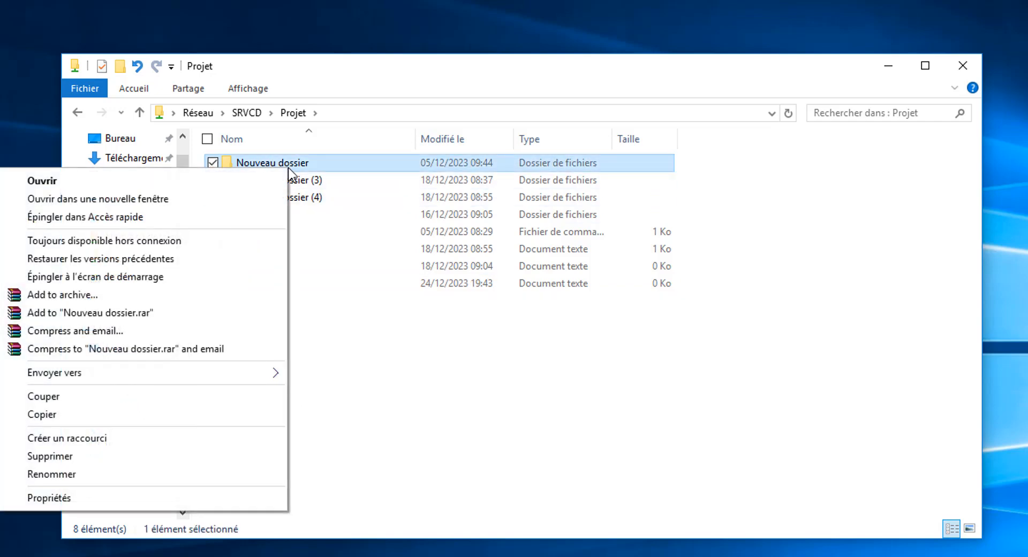
pyautogui.click(99, 497)
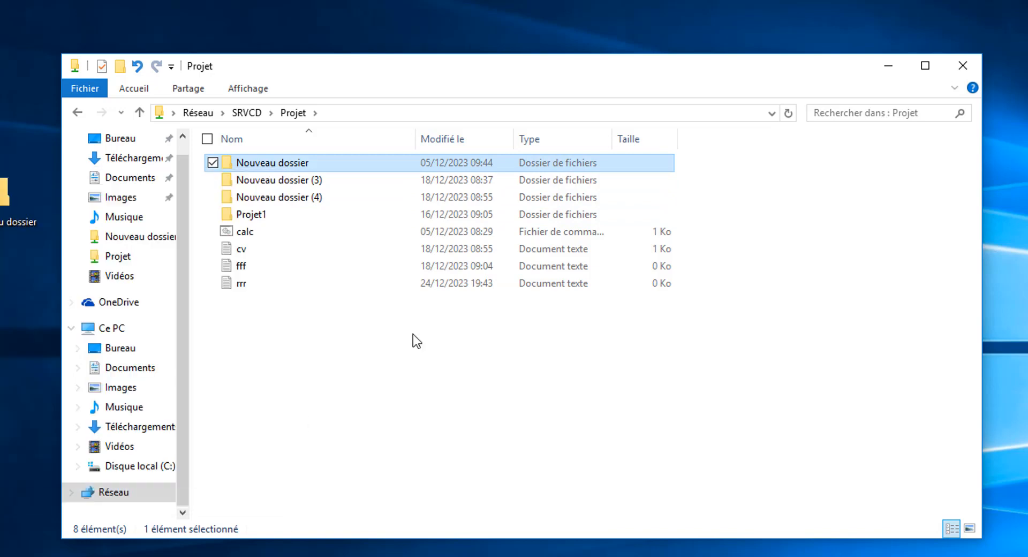
pyautogui.click(368, 205)
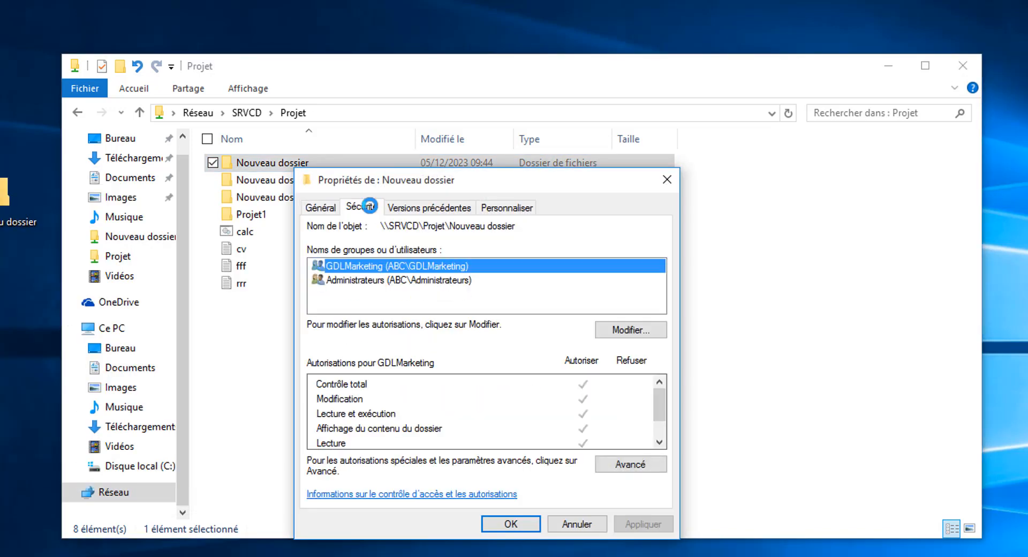
pyautogui.click(623, 330)
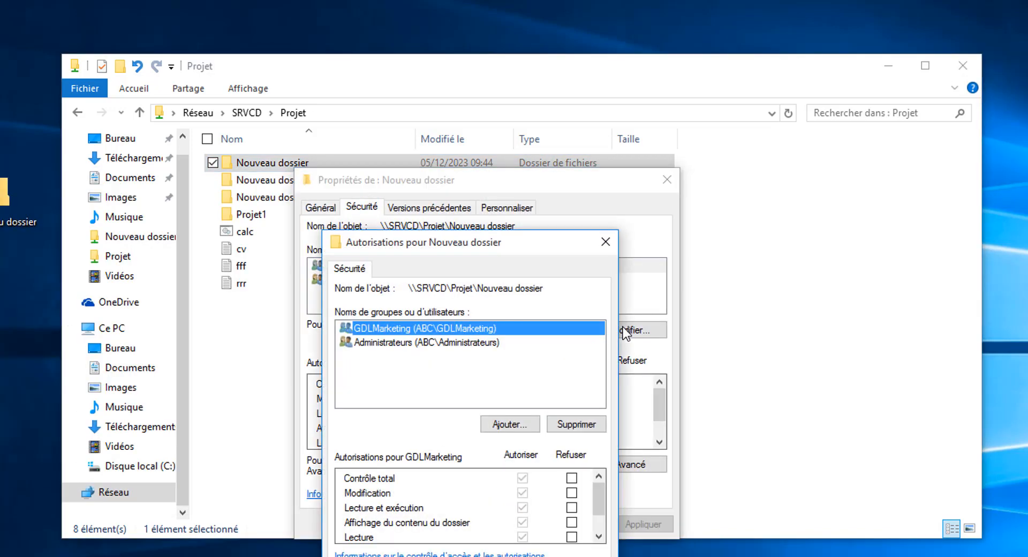
pyautogui.click(513, 429)
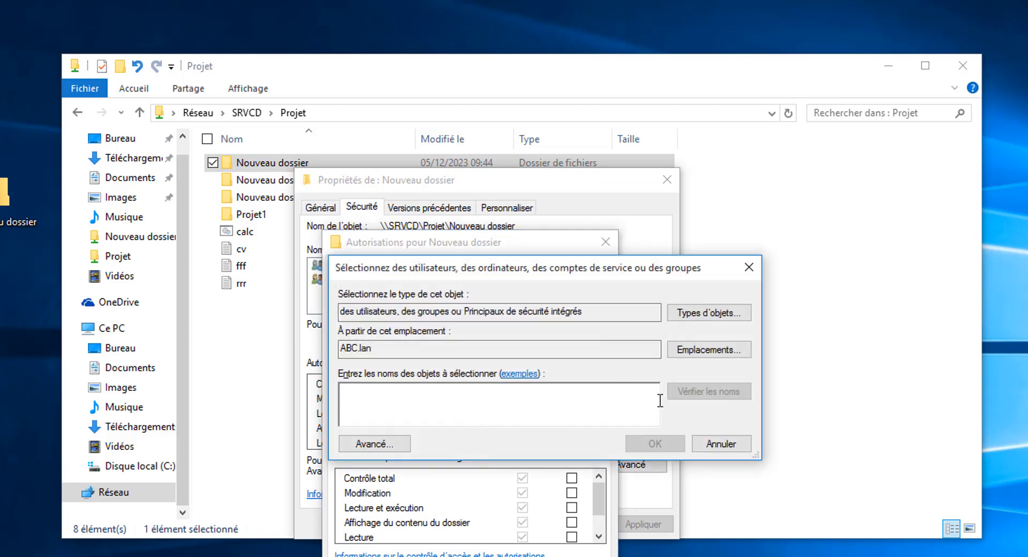
pyautogui.write('boss')
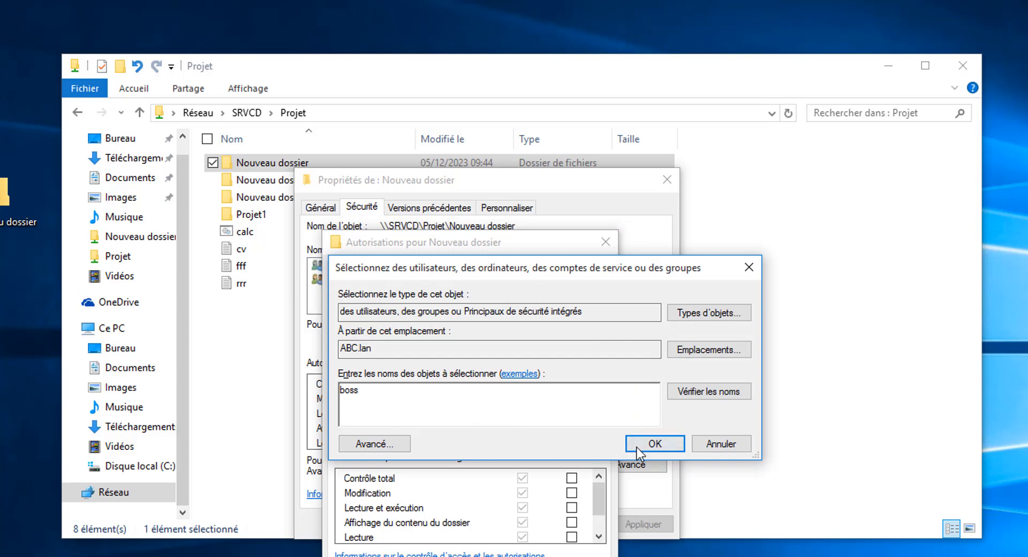
pyautogui.click(637, 448)
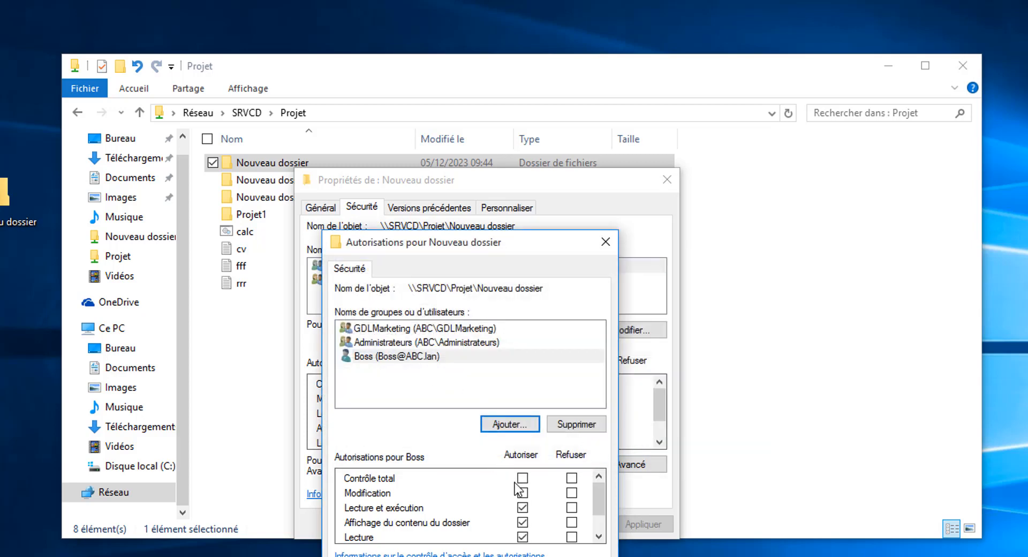
pyautogui.click(522, 493)
pyautogui.click(450, 556)
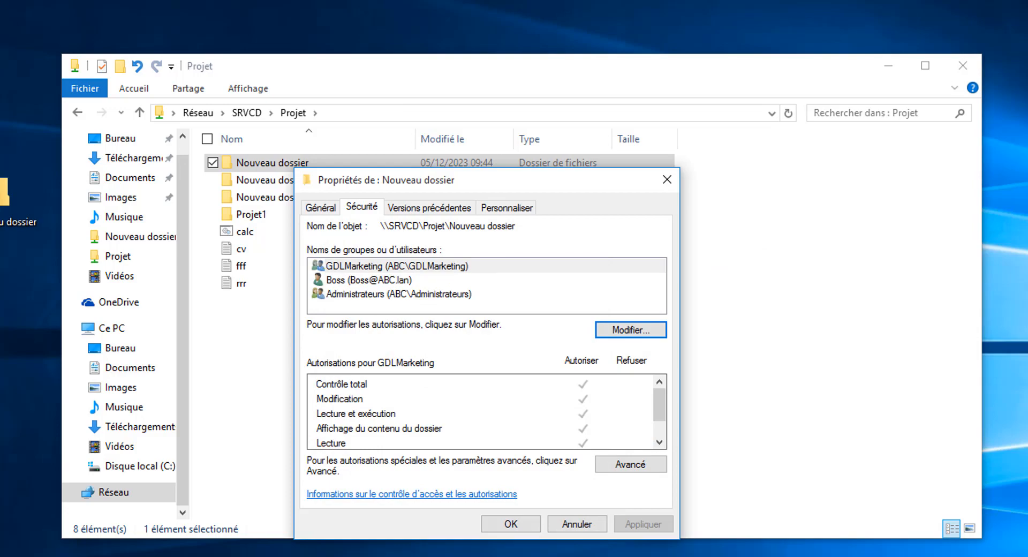
pyautogui.click(512, 523)
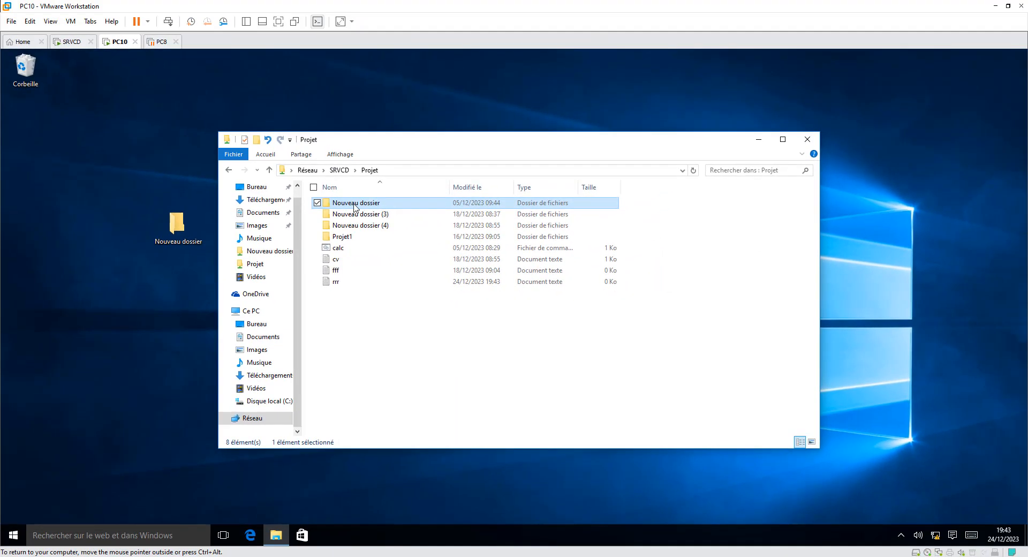
# Step: Switch to the SRVCD server and open the security properties of the Projet folder on drive E:
pyautogui.click(73, 41)
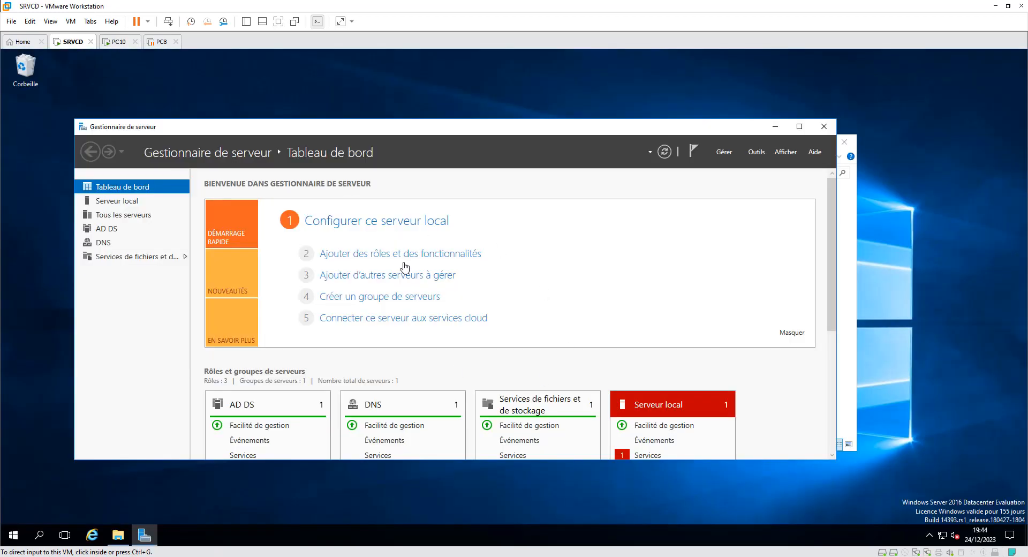
pyautogui.click(117, 535)
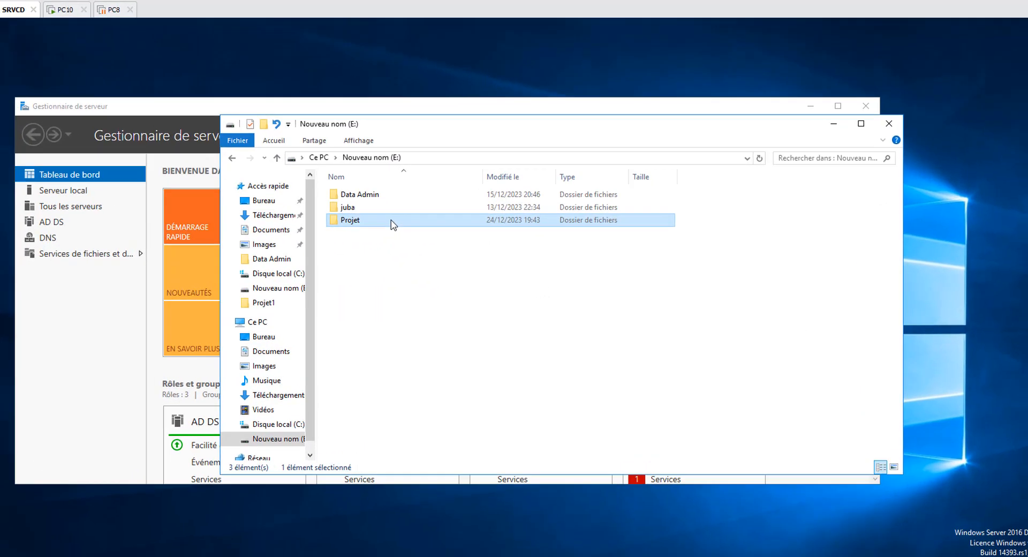
pyautogui.rightClick(406, 227)
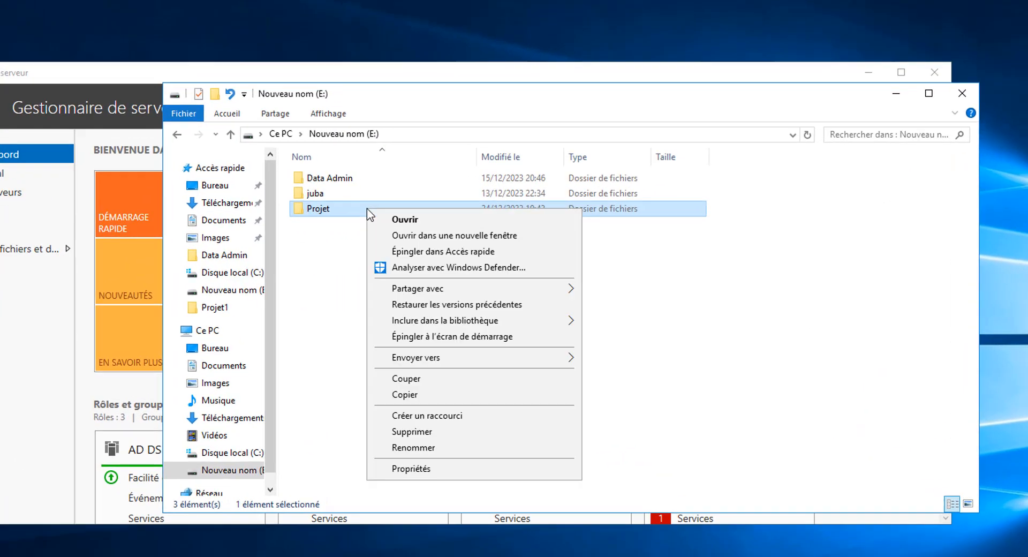
pyautogui.click(425, 468)
pyautogui.click(467, 244)
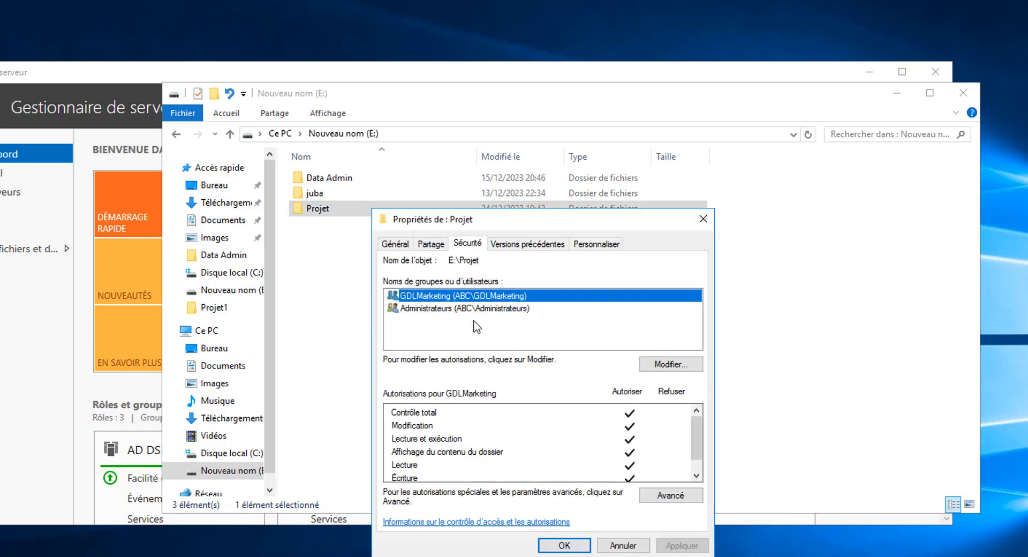
# Step: Add the individual domain account used on PC10 to the Projet folder's permission entries
pyautogui.click(650, 368)
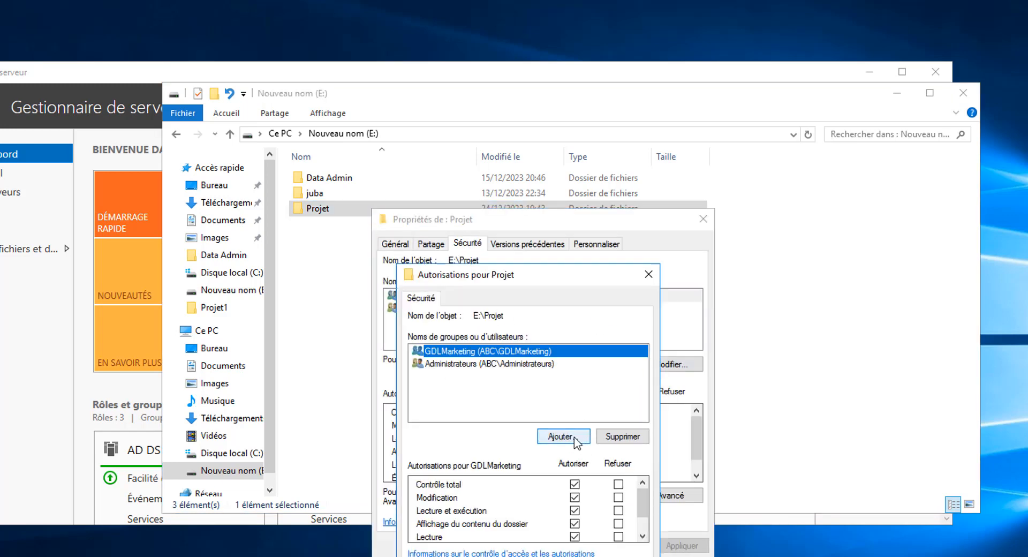
pyautogui.click(575, 439)
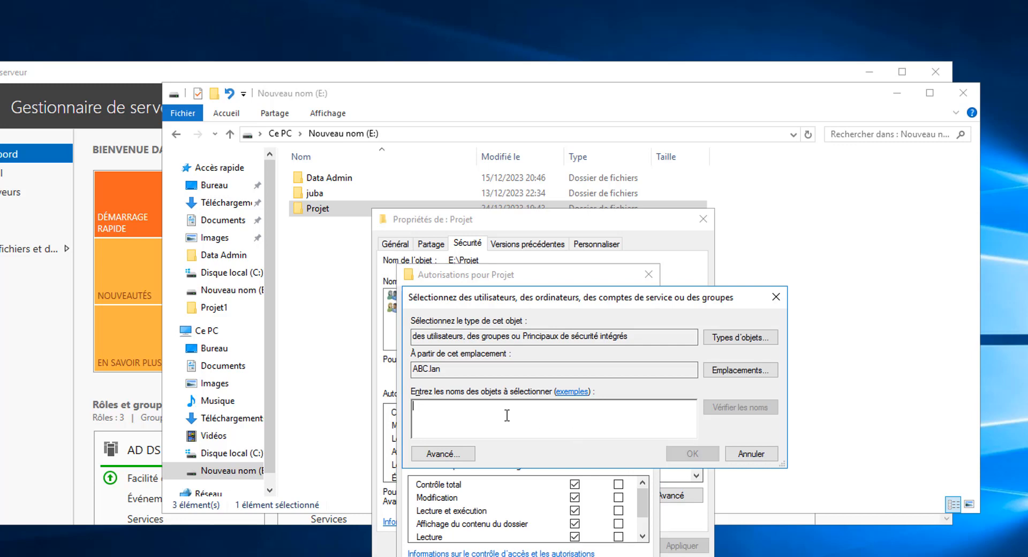
pyautogui.write('j')
pyautogui.click(716, 405)
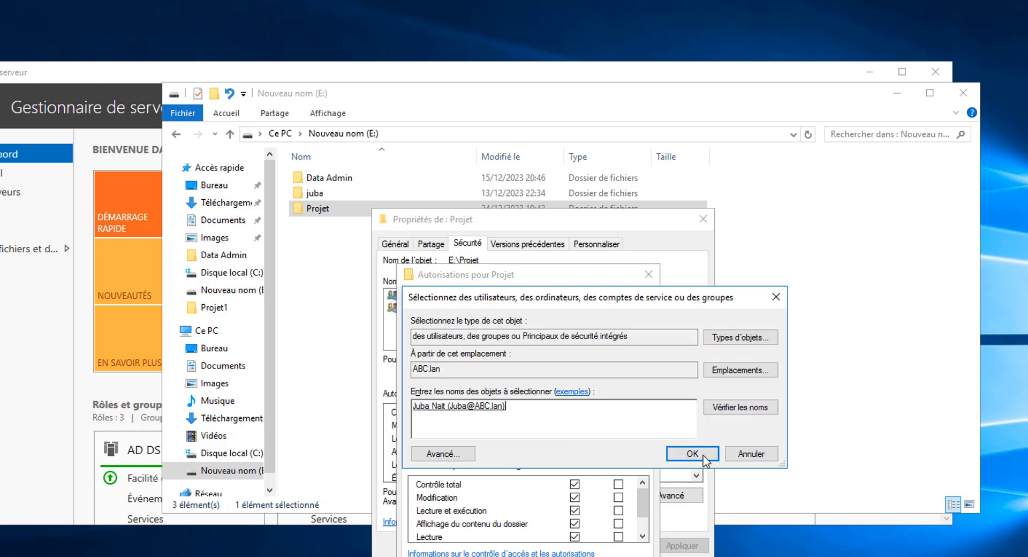
pyautogui.click(691, 454)
# Step: Deny the added account Lecture et exécution on the Projet folder, apply the deny entries and close the properties
pyautogui.moveTo(583, 275); pyautogui.dragTo(609, 105)
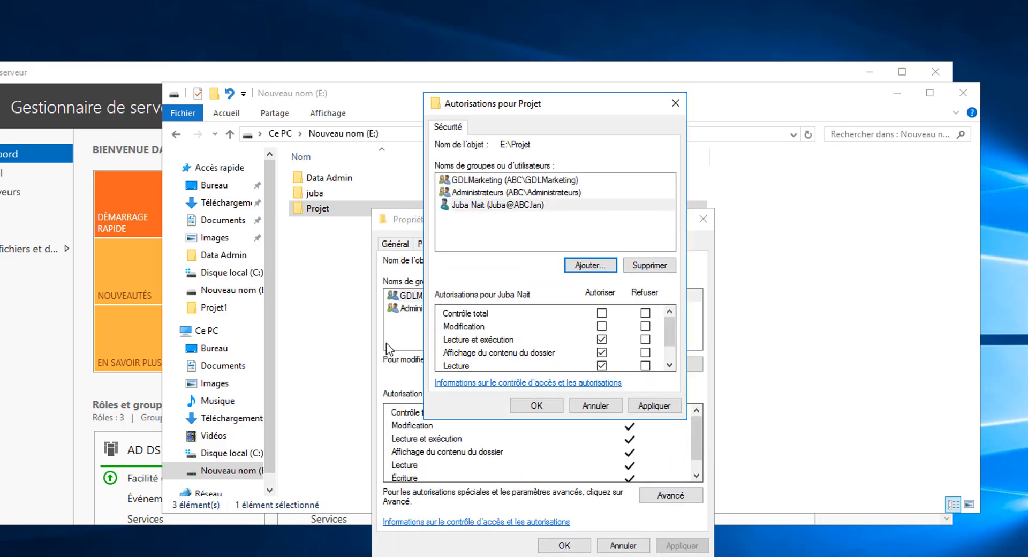
pyautogui.click(646, 340)
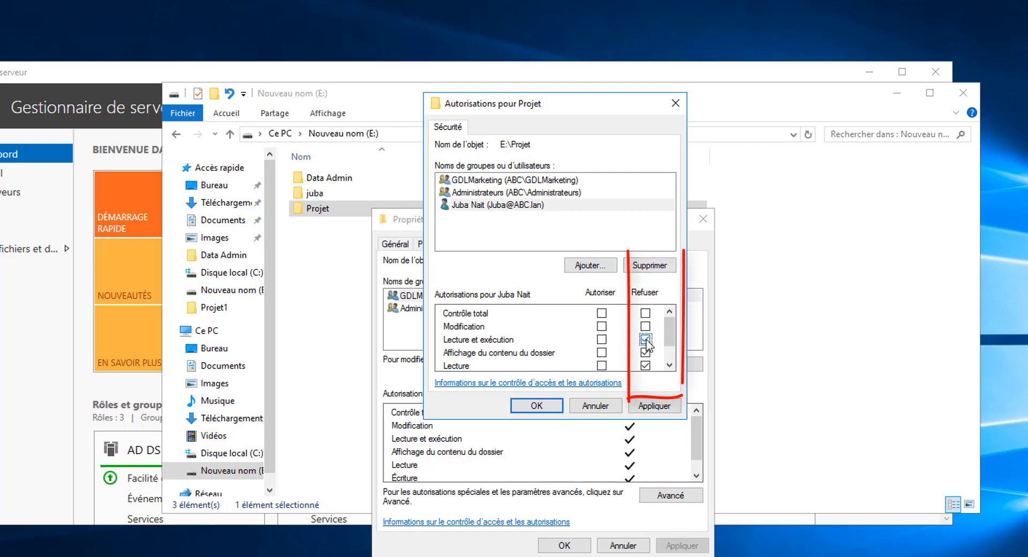
pyautogui.moveTo(672, 338)
pyautogui.mouseDown()
pyautogui.moveTo(674, 360)
pyautogui.moveTo(676, 336)
pyautogui.mouseUp()
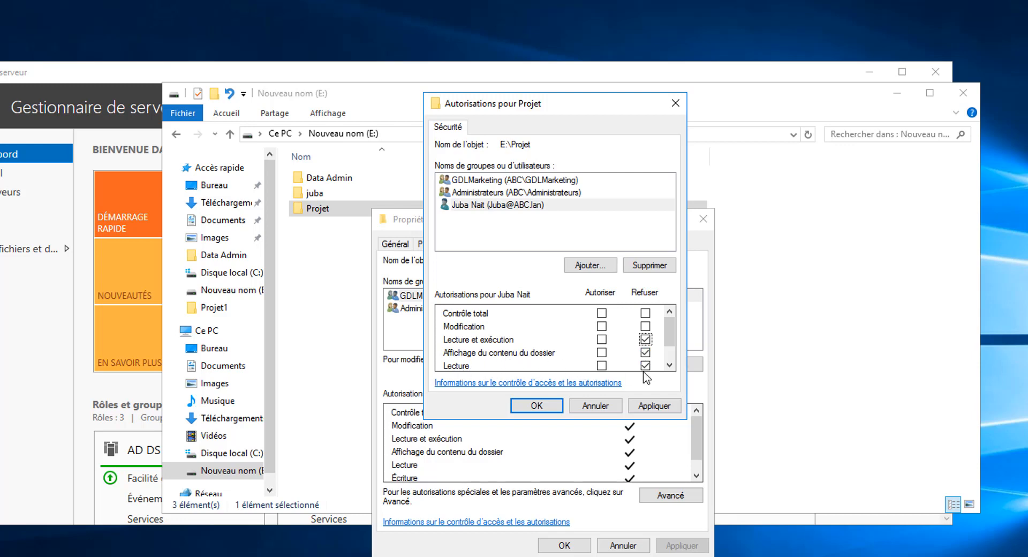
pyautogui.click(670, 365)
pyautogui.click(670, 365)
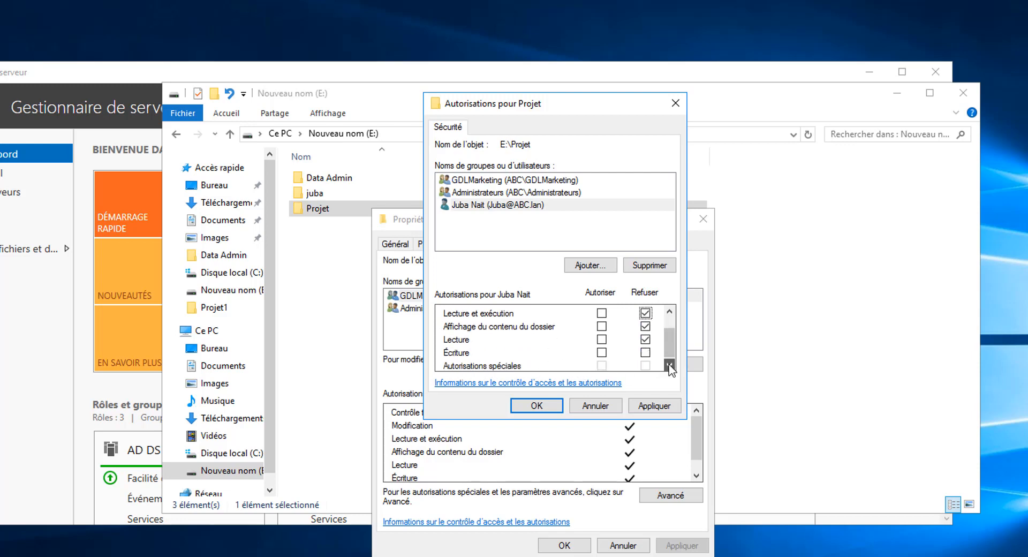
pyautogui.click(655, 405)
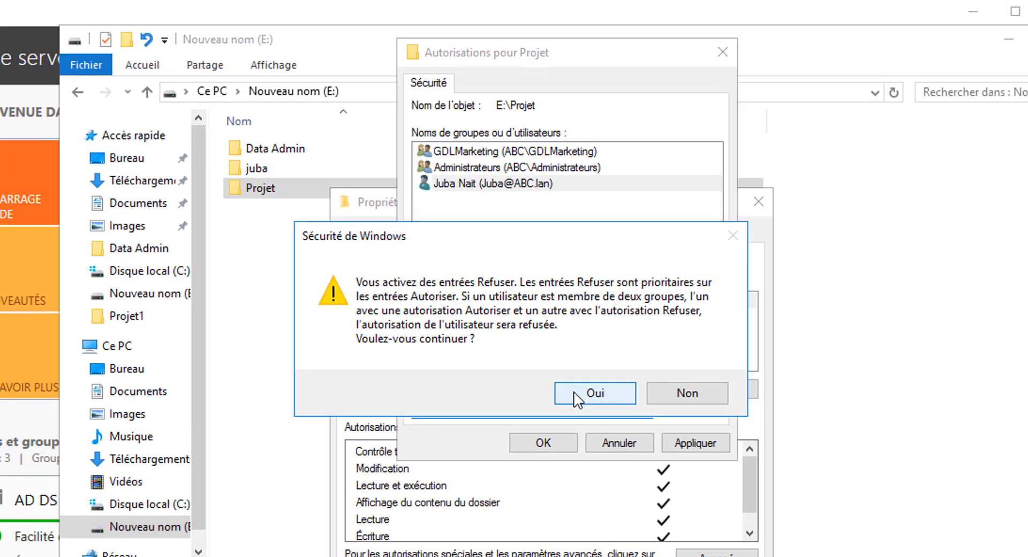
pyautogui.click(568, 409)
pyautogui.click(534, 395)
pyautogui.click(560, 523)
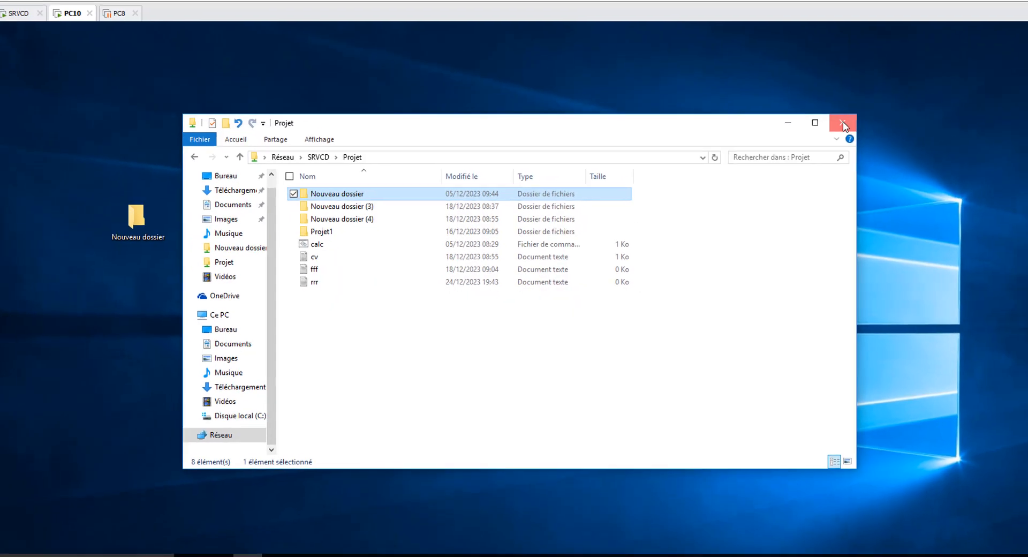
# Step: On the PC10 client, close the Projet share window and sign out of the current session
pyautogui.click(844, 127)
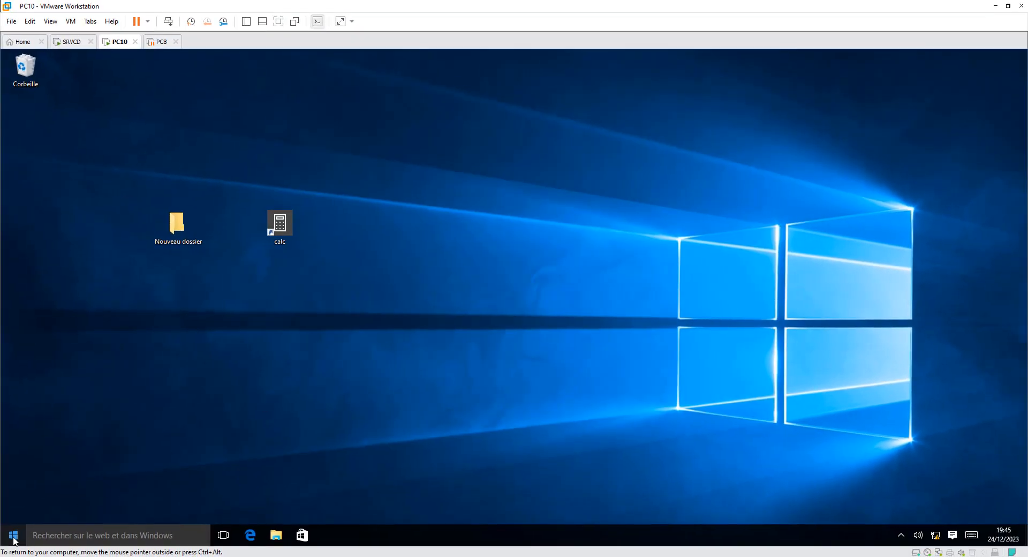
pyautogui.click(13, 536)
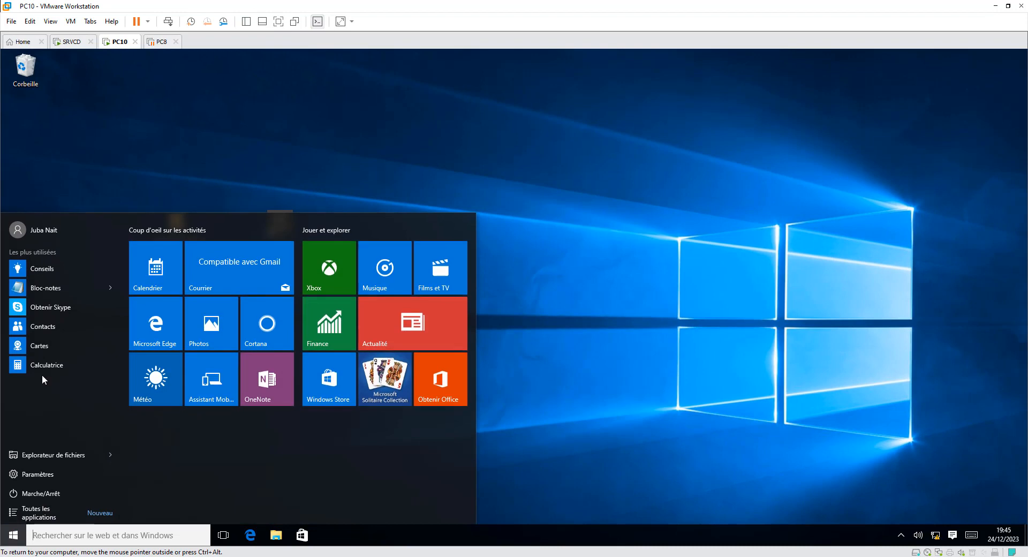
pyautogui.click(32, 230)
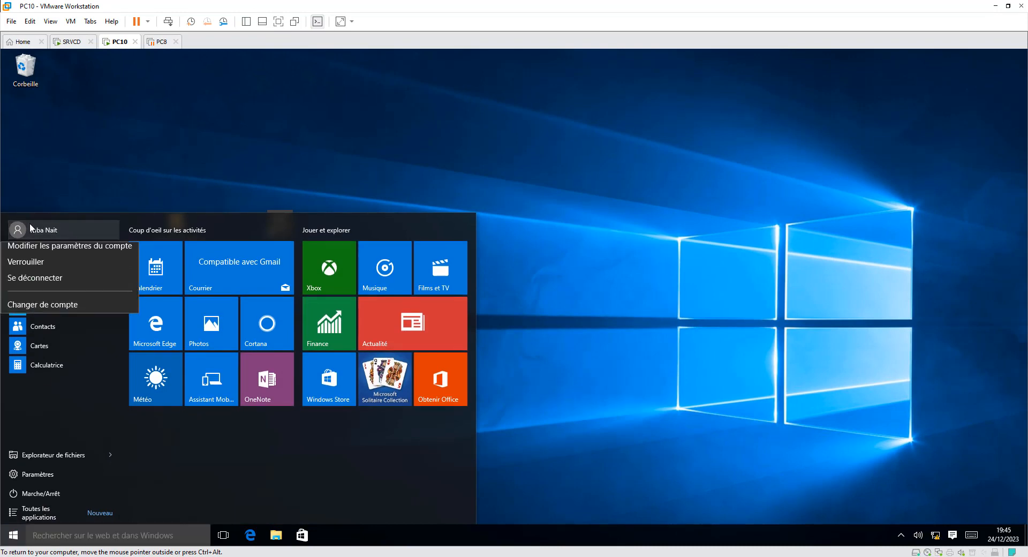
pyautogui.click(50, 282)
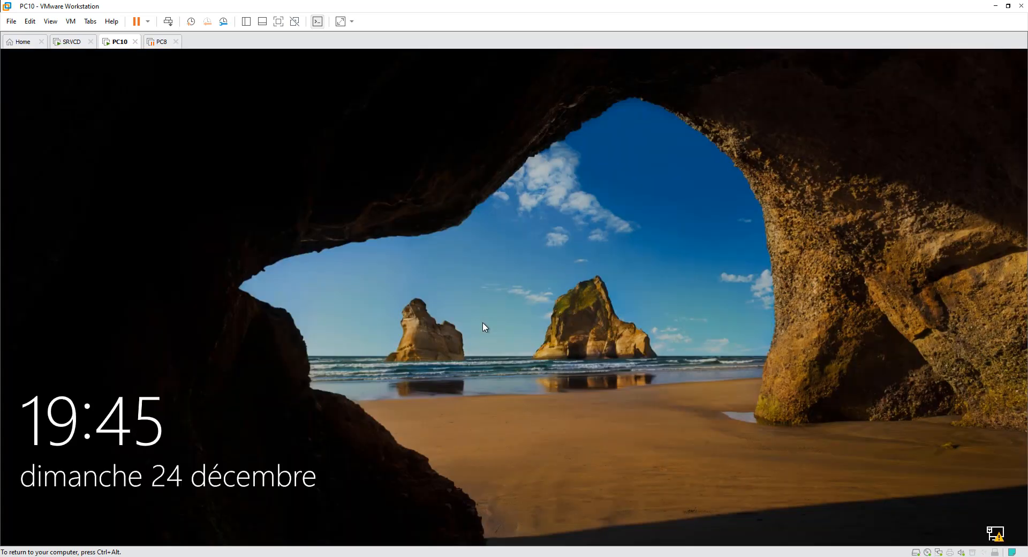
# Step: Sign back in to PC10 with the same domain account by entering its account password
pyautogui.click(484, 327)
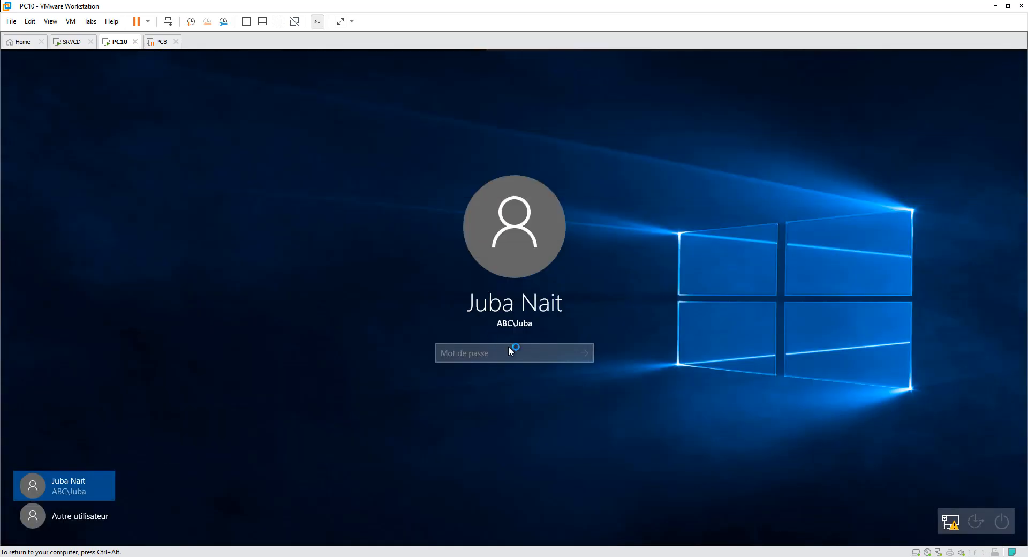
pyautogui.write('****')
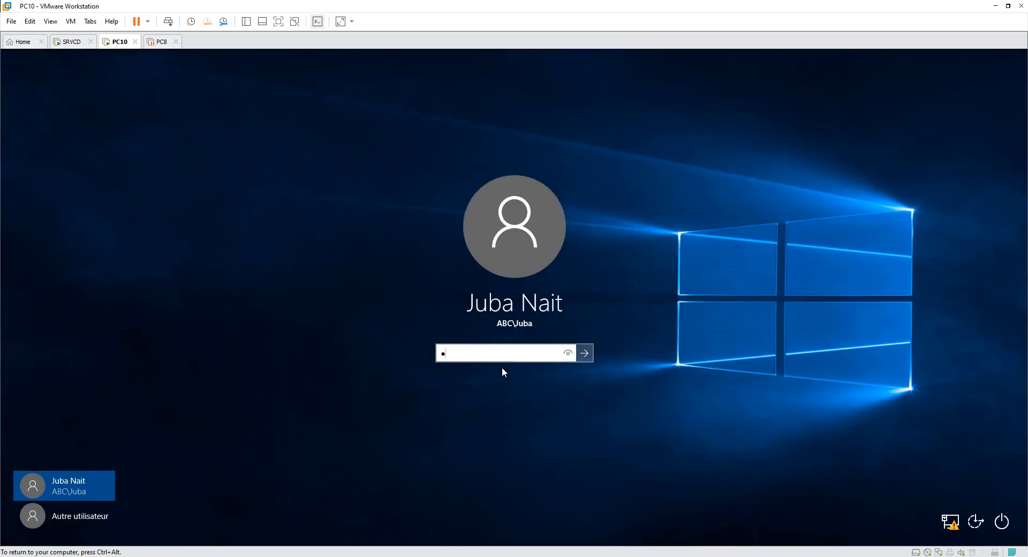
pyautogui.write('*****')
pyautogui.press('Return')
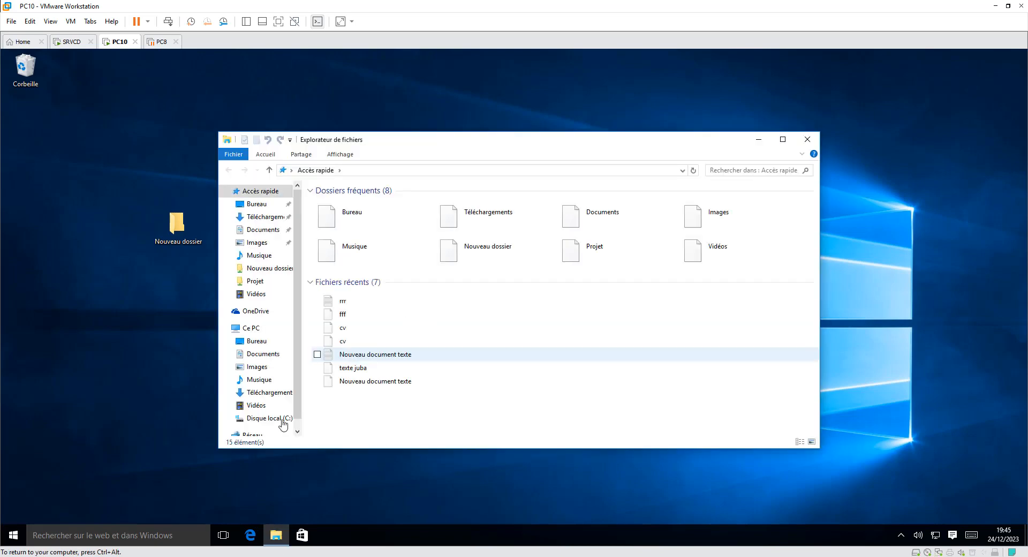
# Step: Browse the network to SRVCD and try to open the Projet share with the account that was denied reading
pyautogui.moveTo(297, 409); pyautogui.dragTo(296, 422)
pyautogui.click(260, 418)
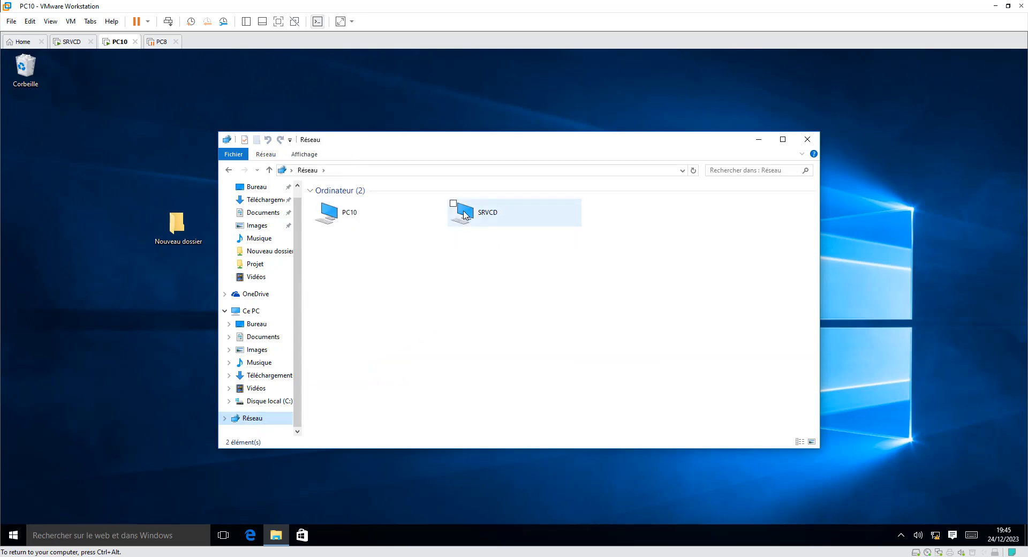
pyautogui.doubleClick(465, 214)
pyautogui.doubleClick(607, 204)
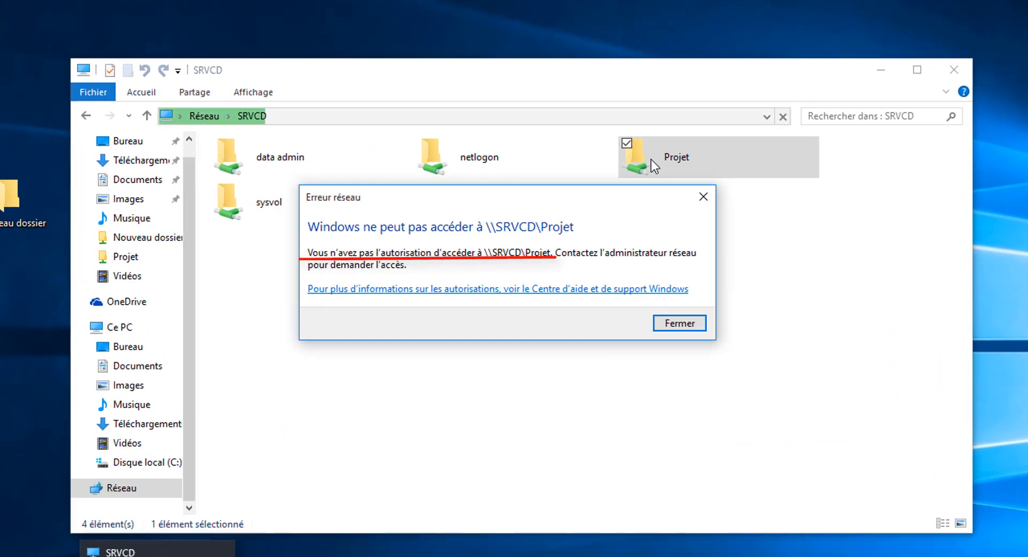
pyautogui.click(678, 324)
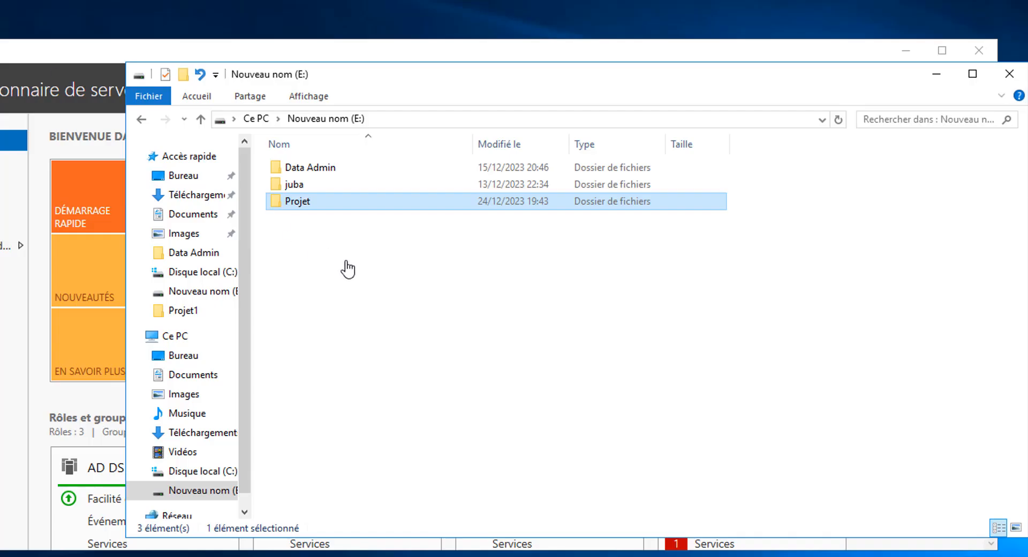
# Step: Back on the SRVCD server, open the advanced security settings of the E:\Projet folder
pyautogui.rightClick(313, 204)
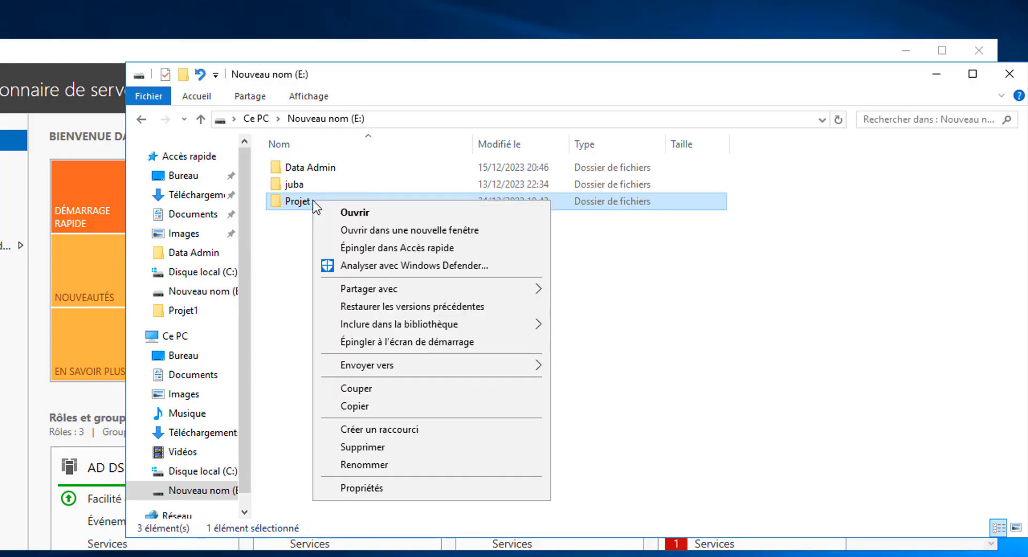
pyautogui.click(378, 486)
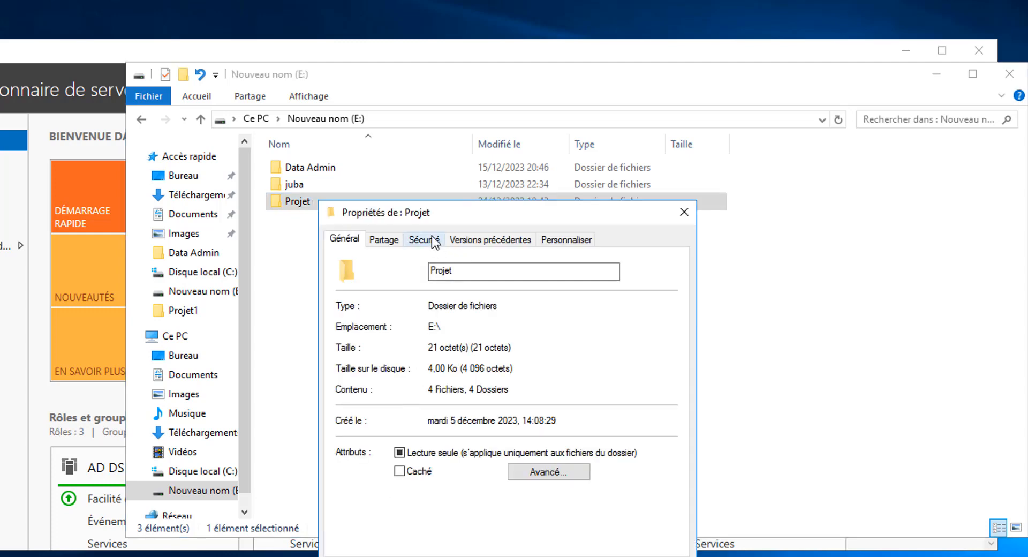
pyautogui.click(432, 242)
pyautogui.moveTo(445, 217); pyautogui.dragTo(445, 62)
pyautogui.click(627, 361)
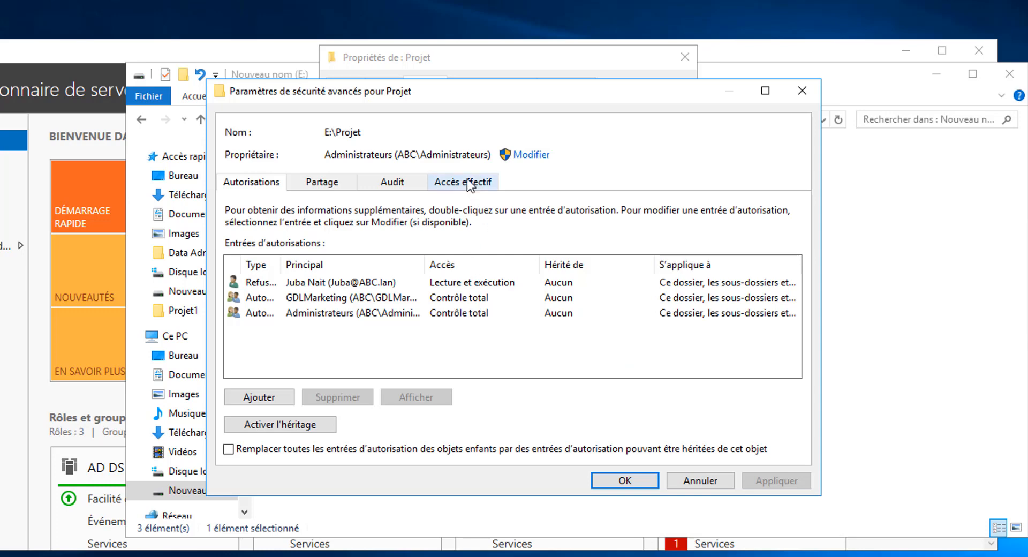
# Step: Display the denied account's effective access to the Projet folder, review every listed permission and close the advanced settings
pyautogui.click(469, 183)
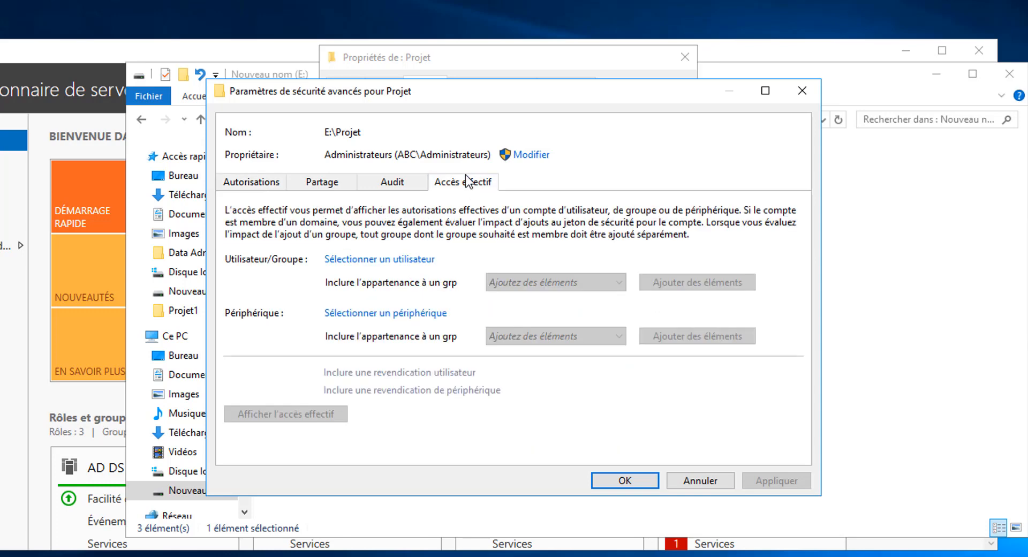
pyautogui.click(381, 260)
pyautogui.write('juba')
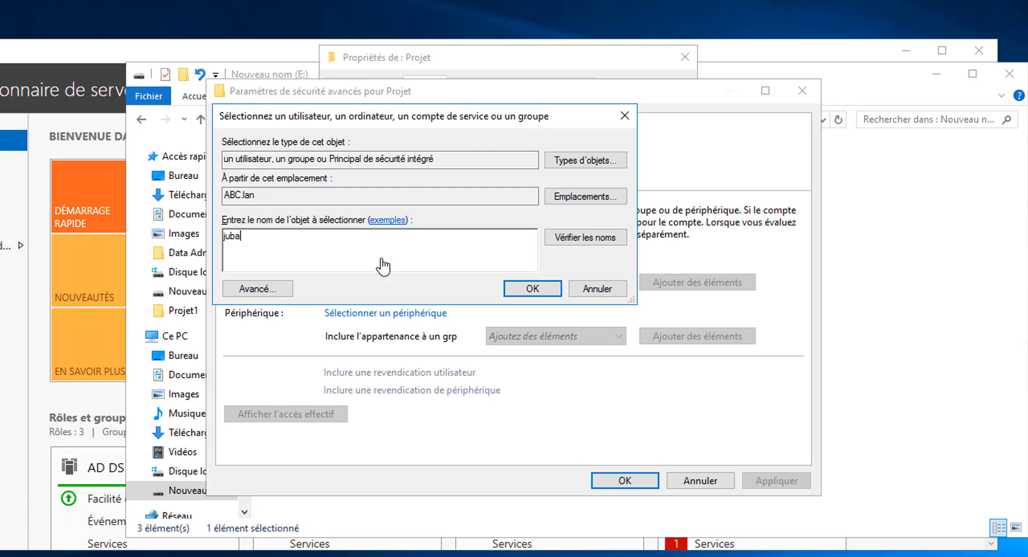
pyautogui.click(568, 235)
pyautogui.click(533, 289)
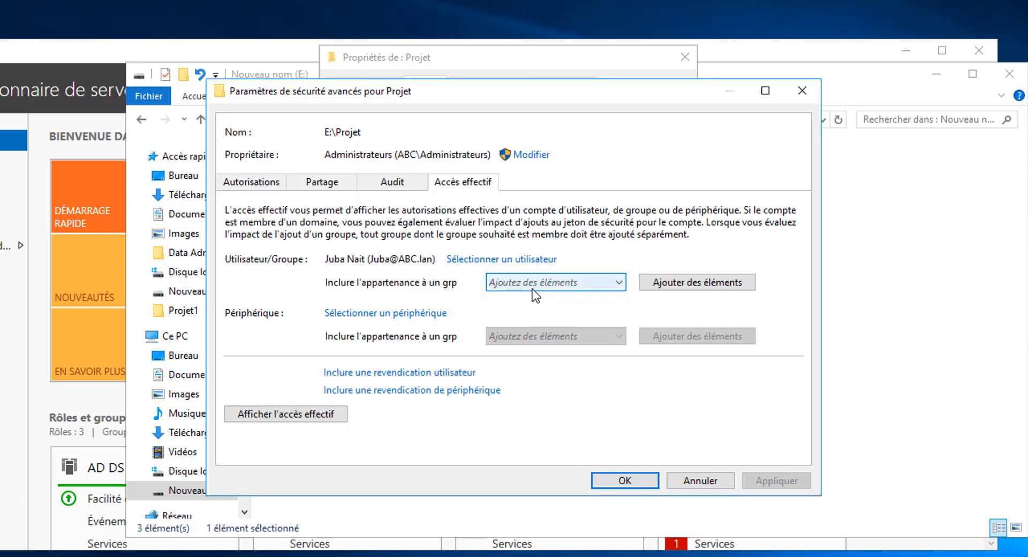
pyautogui.click(332, 414)
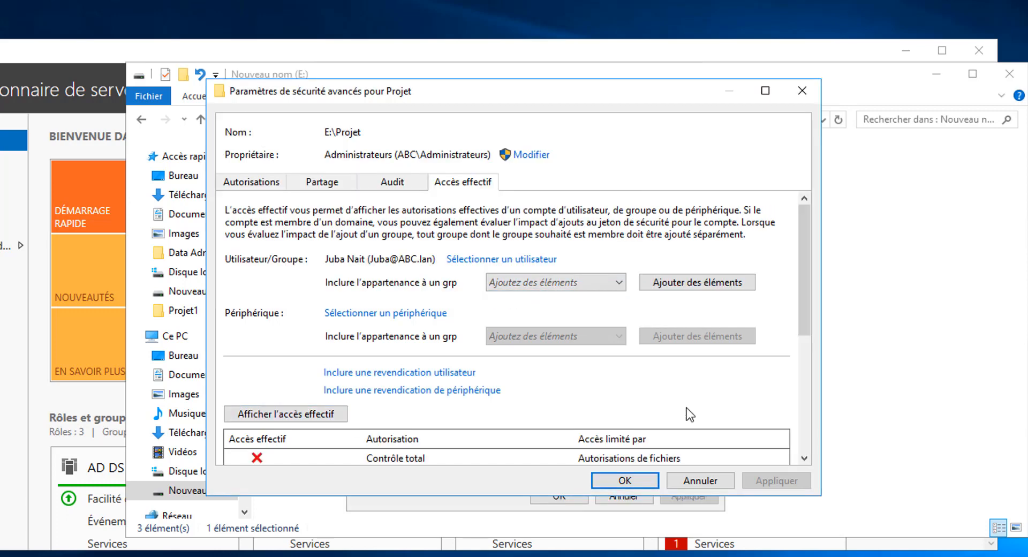
pyautogui.moveTo(802, 327); pyautogui.dragTo(802, 461)
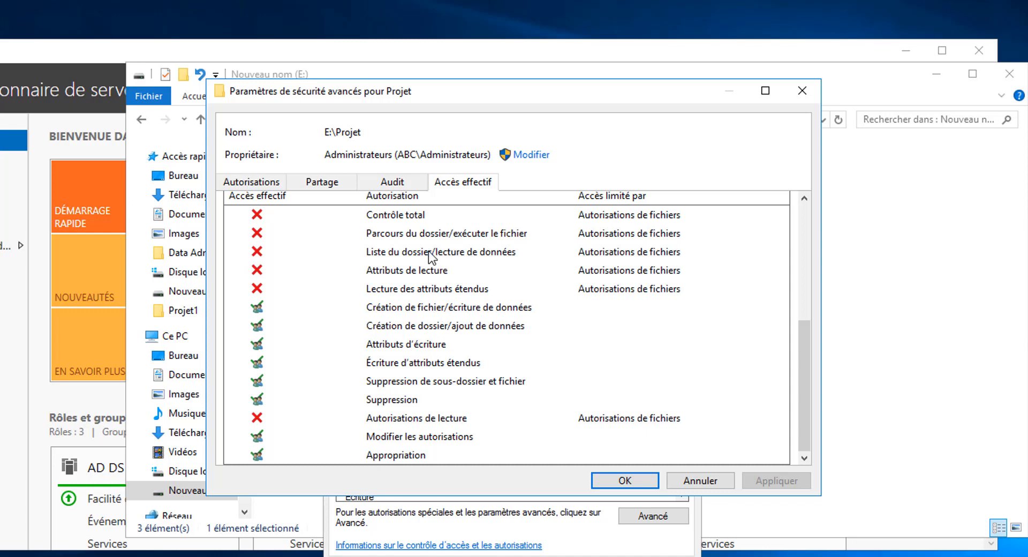
pyautogui.click(624, 482)
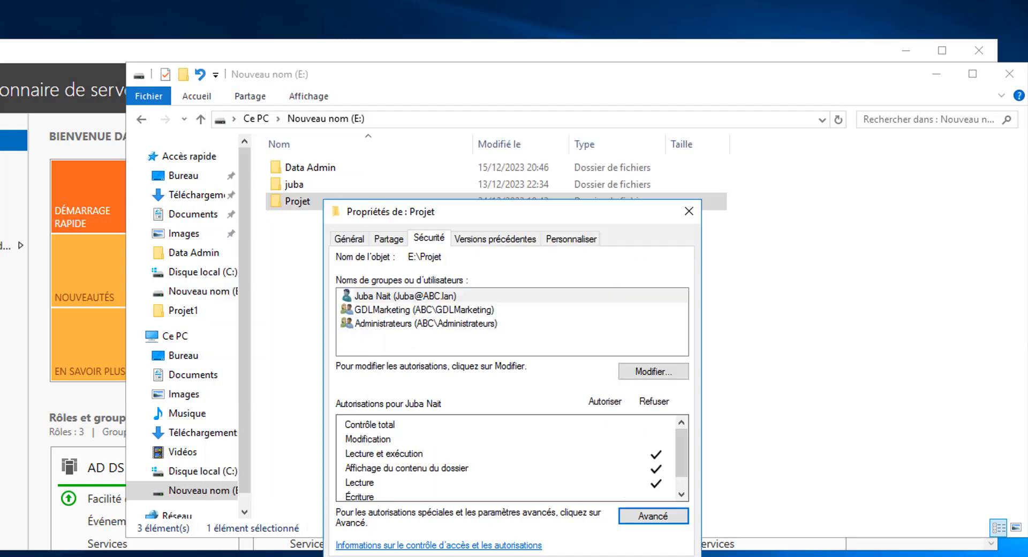